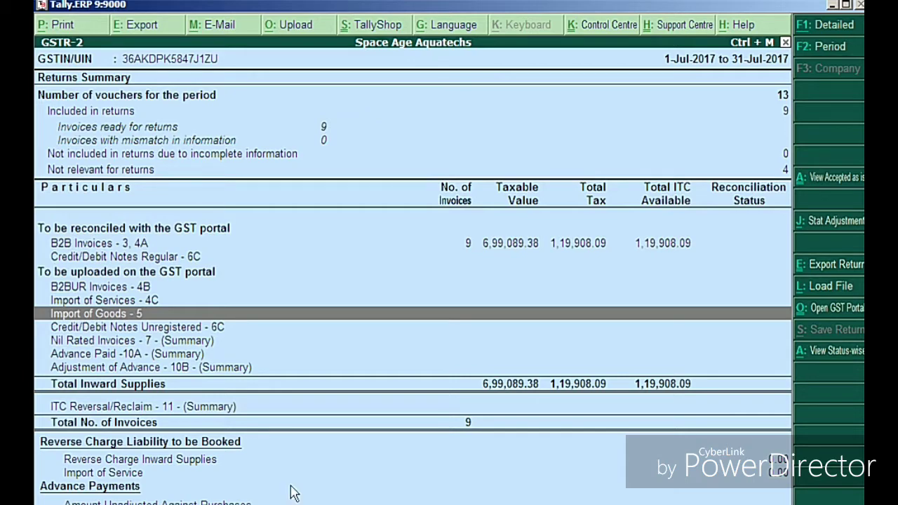
- Reopen the GSTR-2 report and set its period from 1-7-2017 to 31-7-2017
{"action": "key", "text": "Escape"}
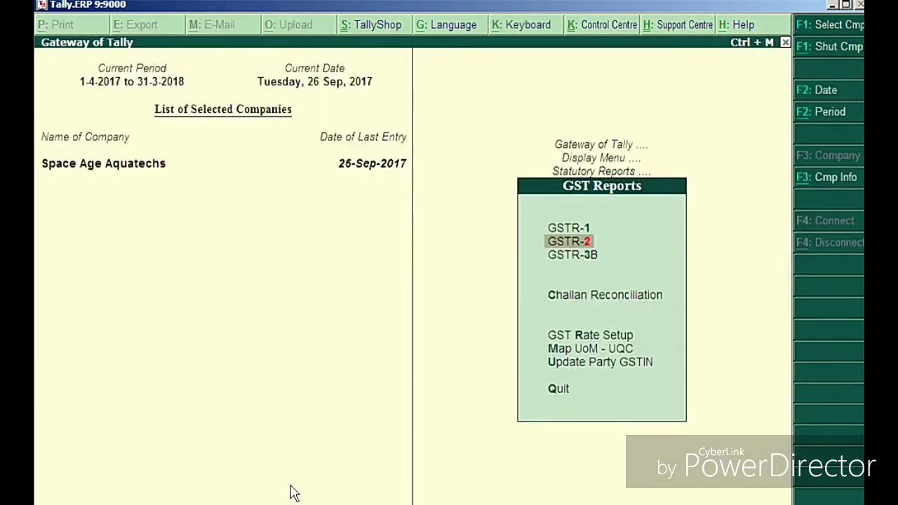
{"action": "key", "text": "Return"}
{"action": "key", "text": "F2"}
{"action": "type", "text": "1/8"}
{"action": "key", "text": "BackSpace"}
{"action": "type", "text": "7-2017"}
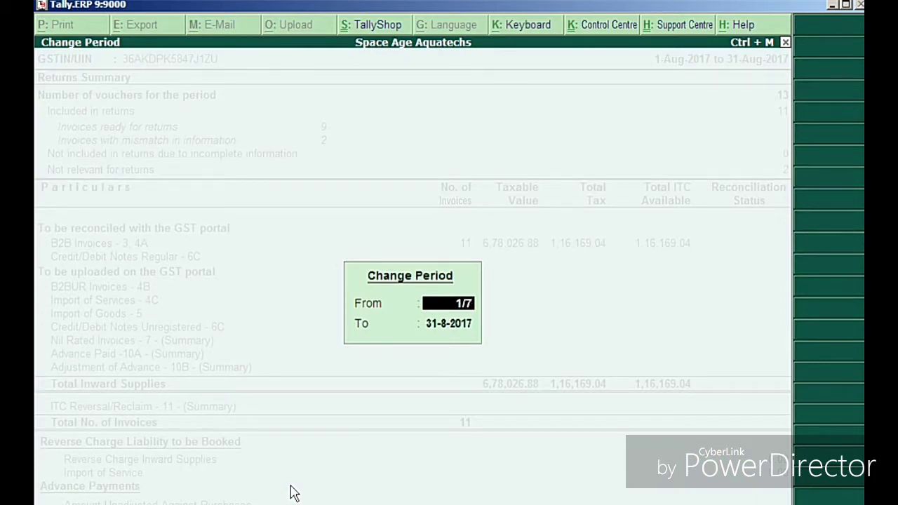
{"action": "key", "text": "Return"}
{"action": "type", "text": "31/7"}
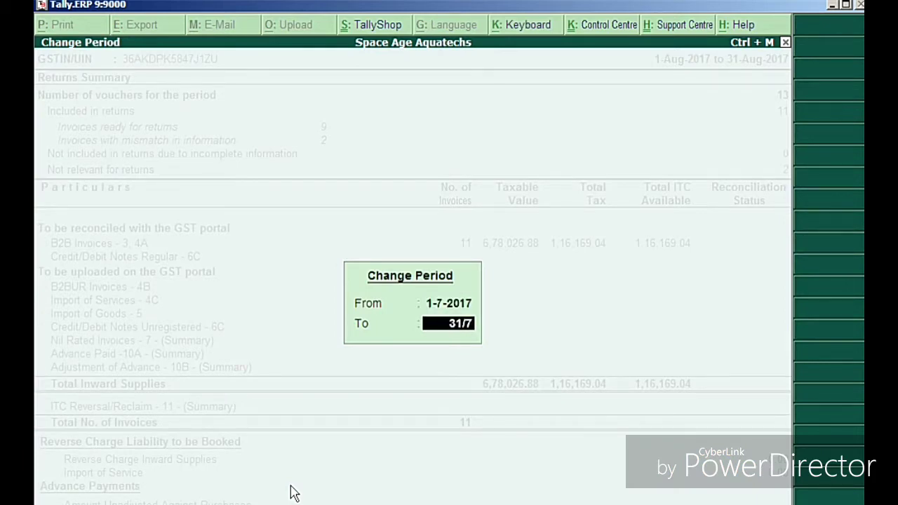
{"action": "key", "text": "Return"}
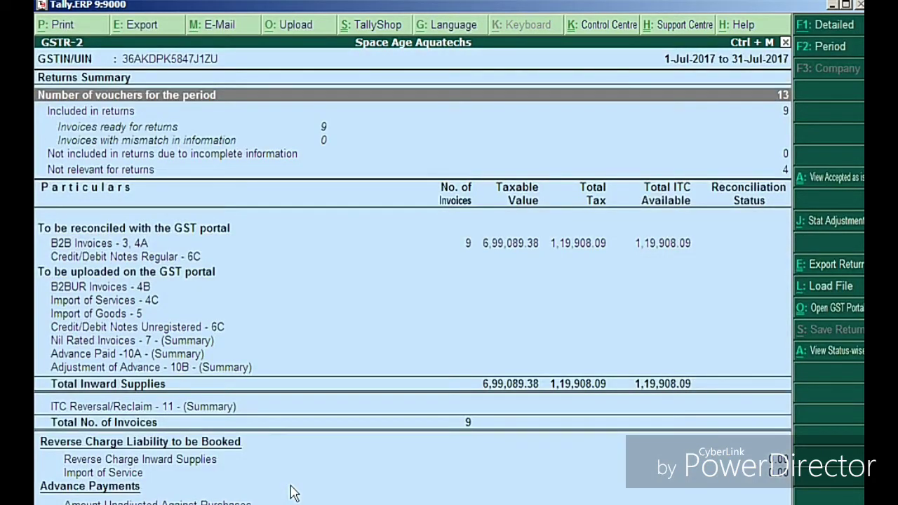
- Switch to Chrome and try to resume the failed download of Space age Autodraft GSTR-2.zip
{"action": "left_click", "coordinate": [827, 286]}
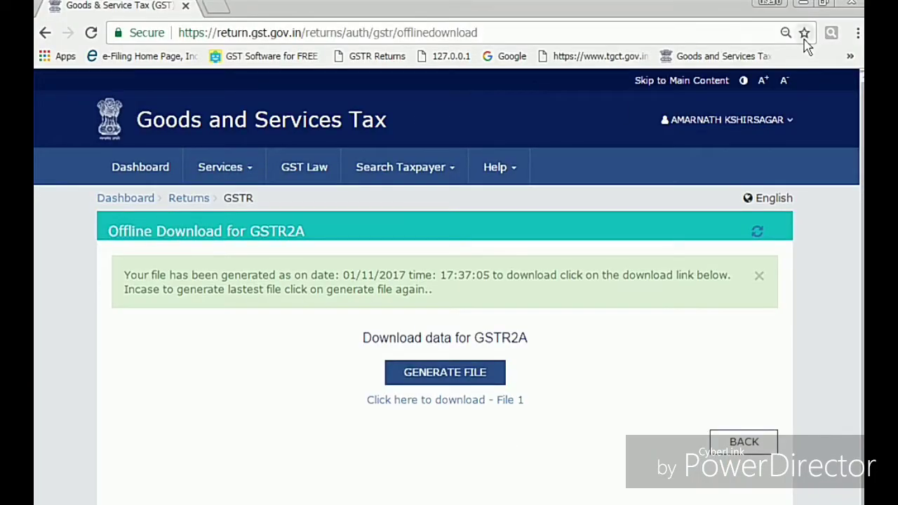
{"action": "key", "text": "ctrl+j"}
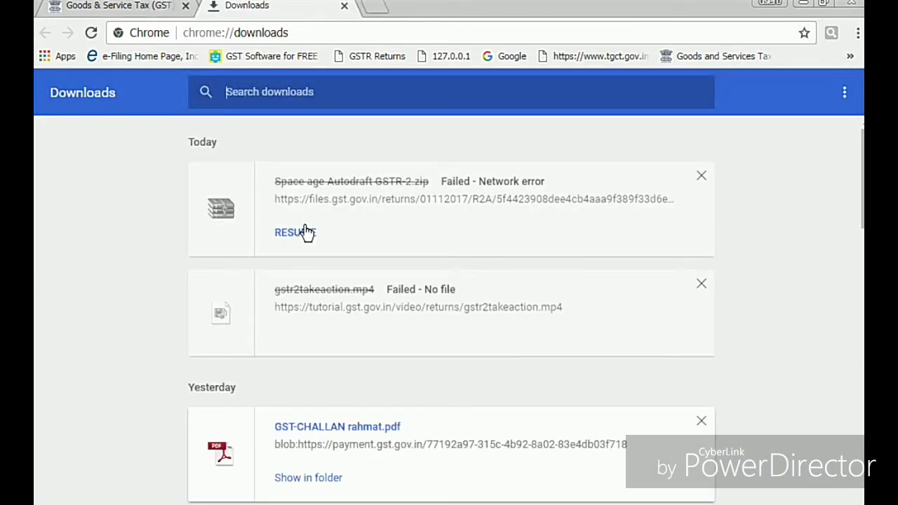
{"action": "left_click", "coordinate": [307, 232]}
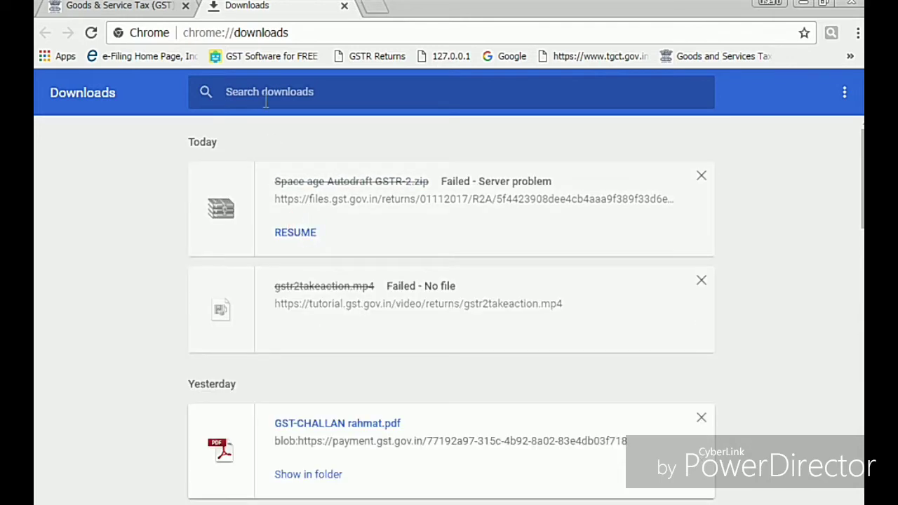
- Download File 1 of the GSTR2A data from the GST portal and refresh the GST R-2 Compare folder
{"action": "left_click", "coordinate": [130, 6]}
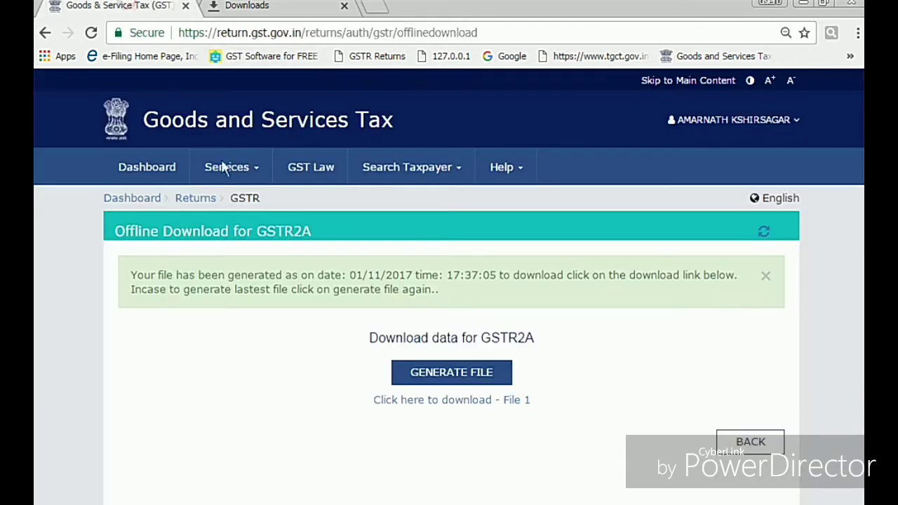
{"action": "left_click", "coordinate": [483, 403]}
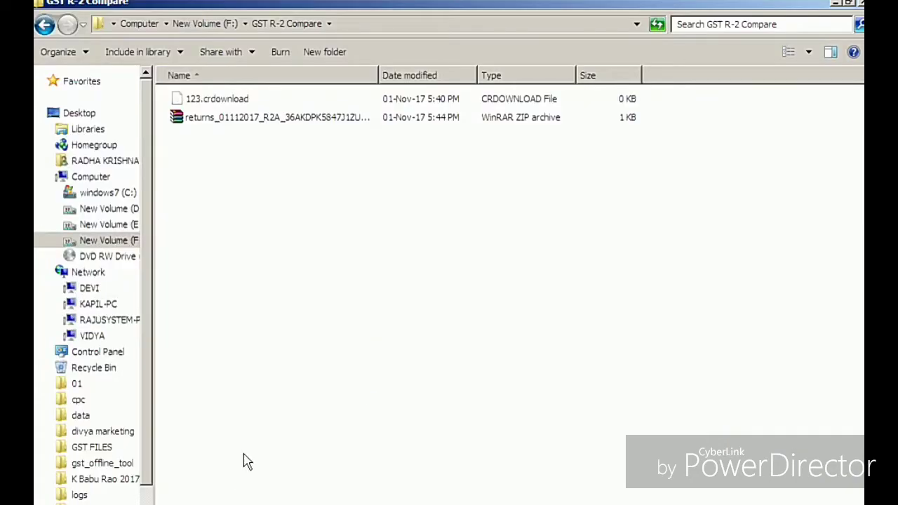
{"action": "right_click", "coordinate": [257, 323]}
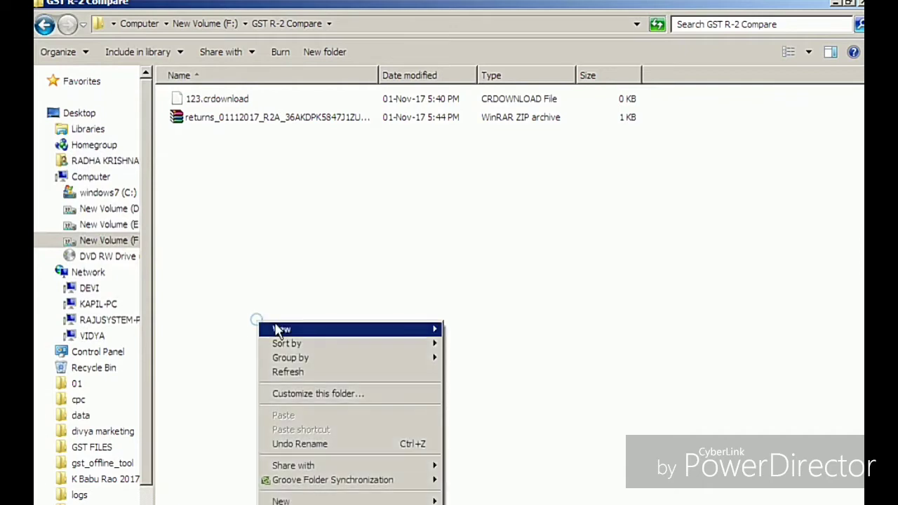
{"action": "left_click", "coordinate": [295, 370]}
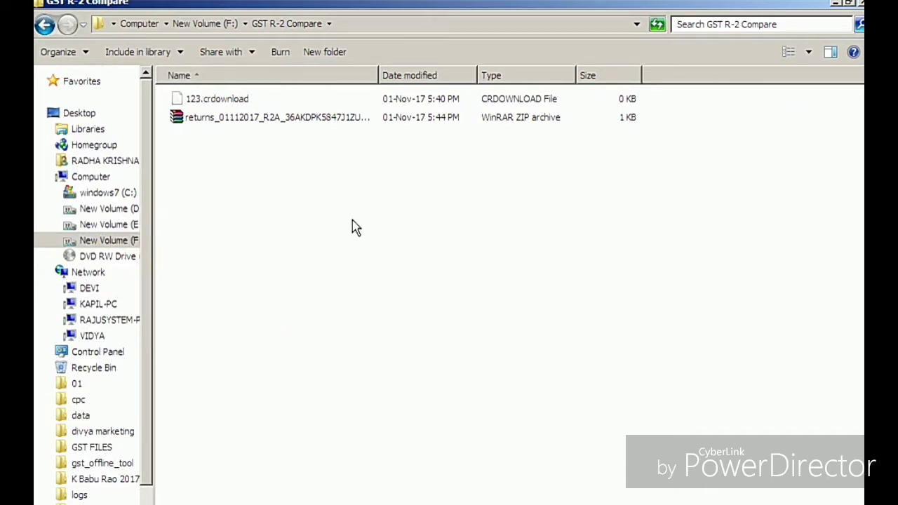
- Switch to Tally.ERP 9, load the downloaded returns ZIP from F:\GST R-2 Compare into GSTR-2, and update the invoices' reconciliation status
{"action": "left_click", "coordinate": [337, 503]}
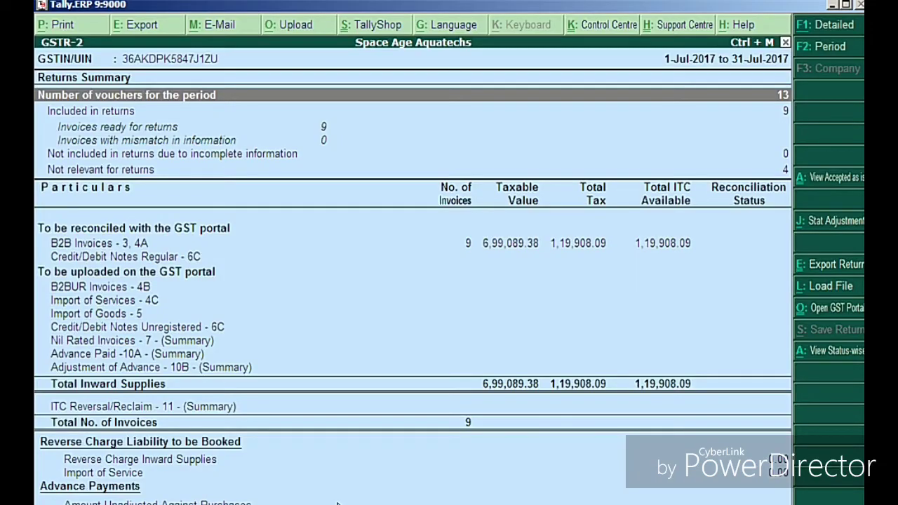
{"action": "left_click", "coordinate": [854, 286]}
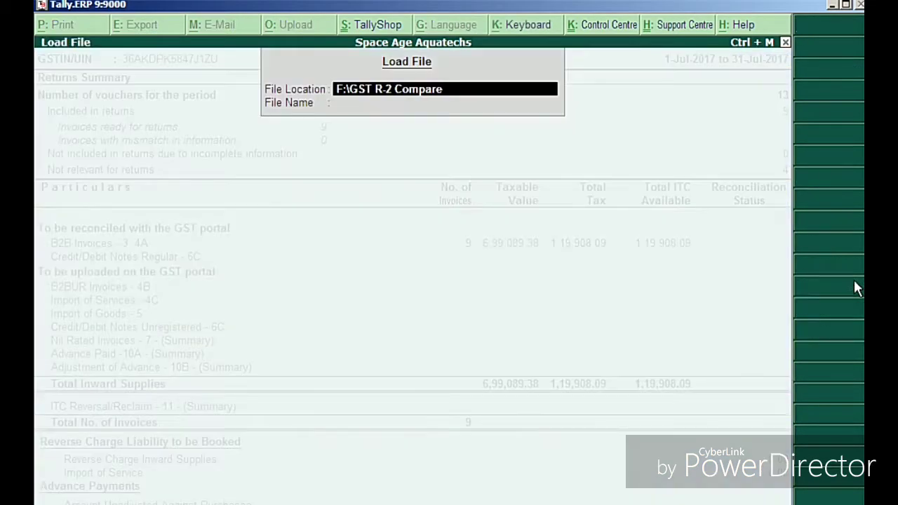
{"action": "key", "text": "Return"}
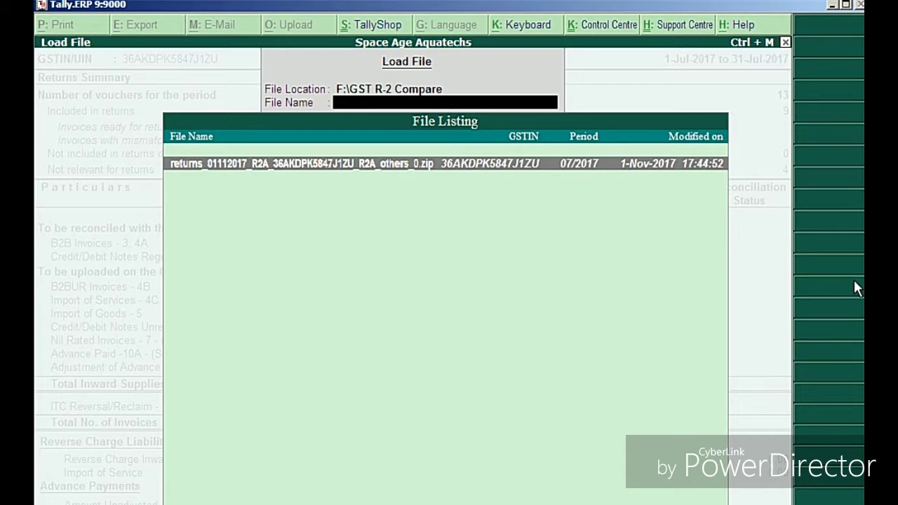
{"action": "key", "text": "Return"}
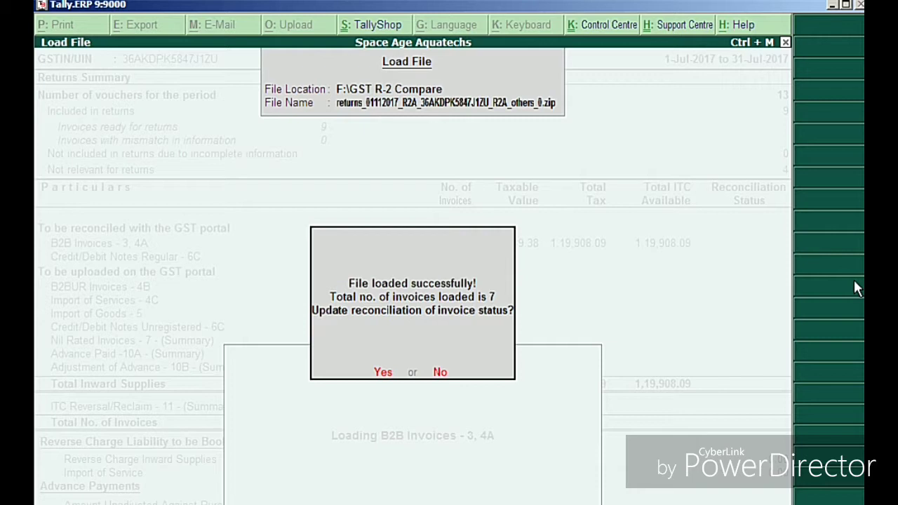
{"action": "key", "text": "Return"}
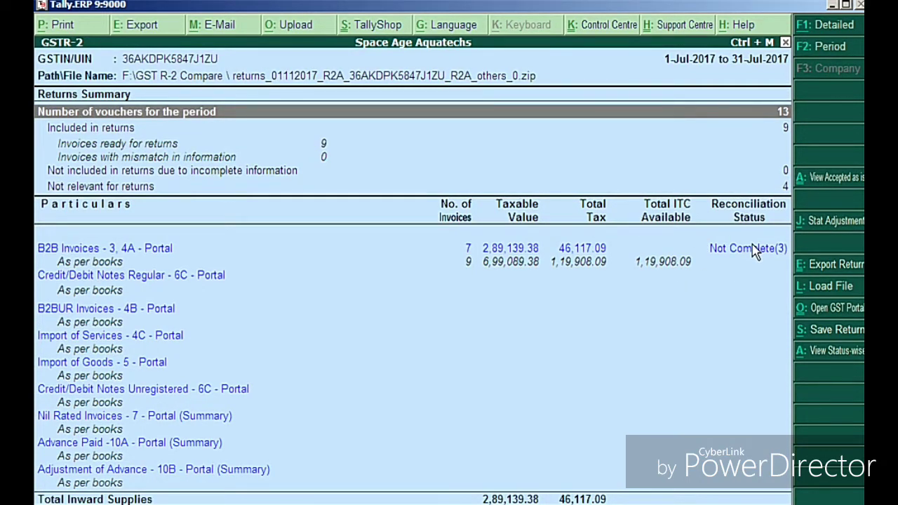
- Examine the voucher counts in the Returns Summary, down to the B2B Invoices - 3, 4A - Portal row
{"action": "key", "text": "Down"}
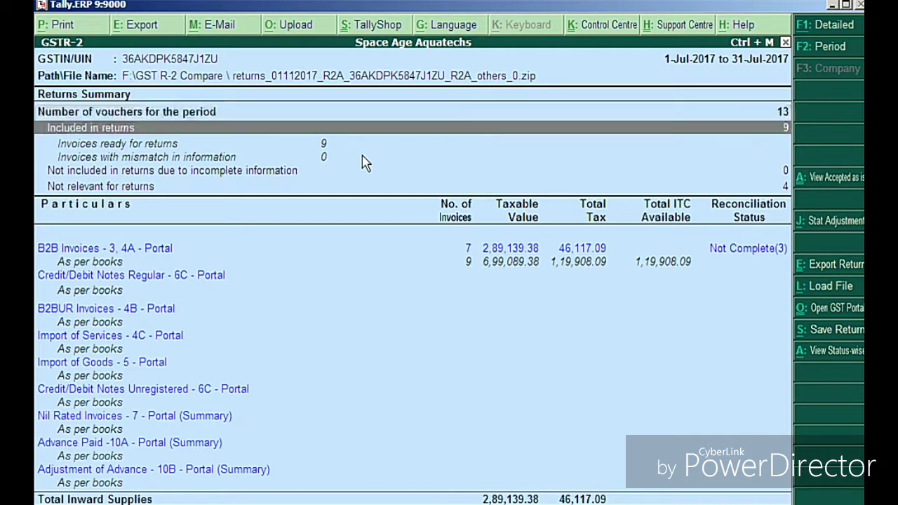
{"action": "key", "text": "Down"}
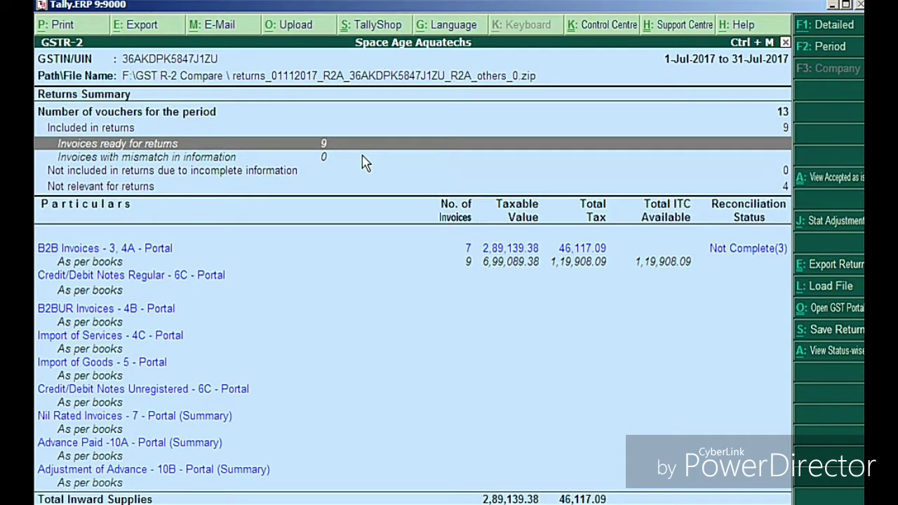
{"action": "key", "text": "Down"}
{"action": "key", "text": "Down"}
{"action": "key", "text": "Down"}
{"action": "key", "text": "Down"}
{"action": "key", "text": "Down"}
{"action": "key", "text": "Up"}
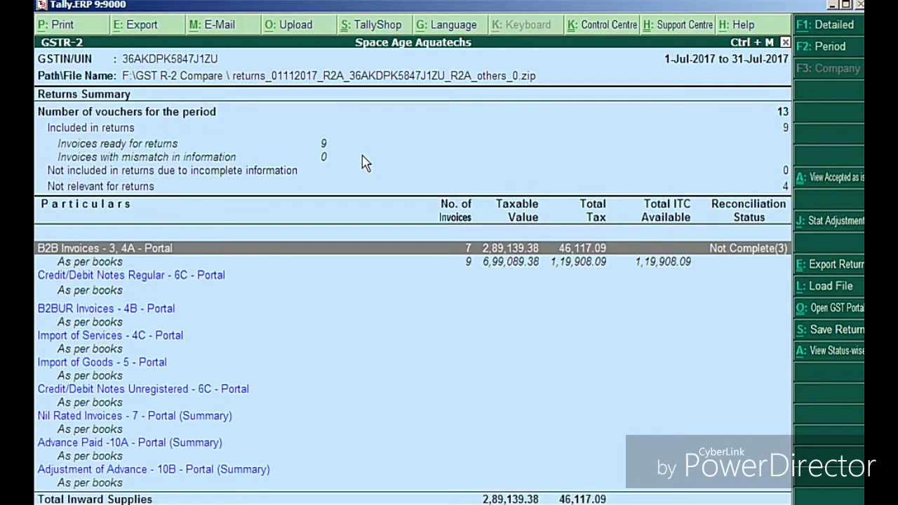
{"action": "key", "text": "Up"}
{"action": "key", "text": "Up"}
{"action": "key", "text": "Up"}
{"action": "key", "text": "Up"}
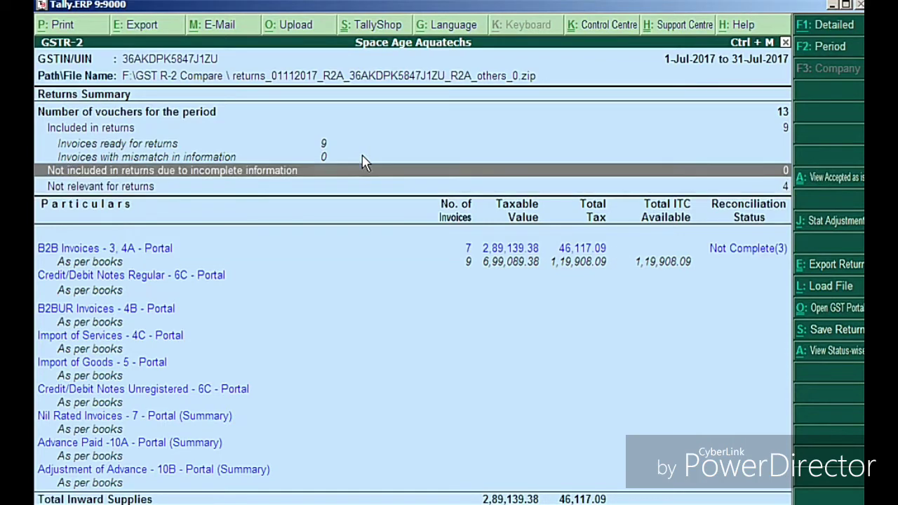
{"action": "key", "text": "Down"}
{"action": "key", "text": "Down"}
{"action": "key", "text": "Down"}
{"action": "key", "text": "Down"}
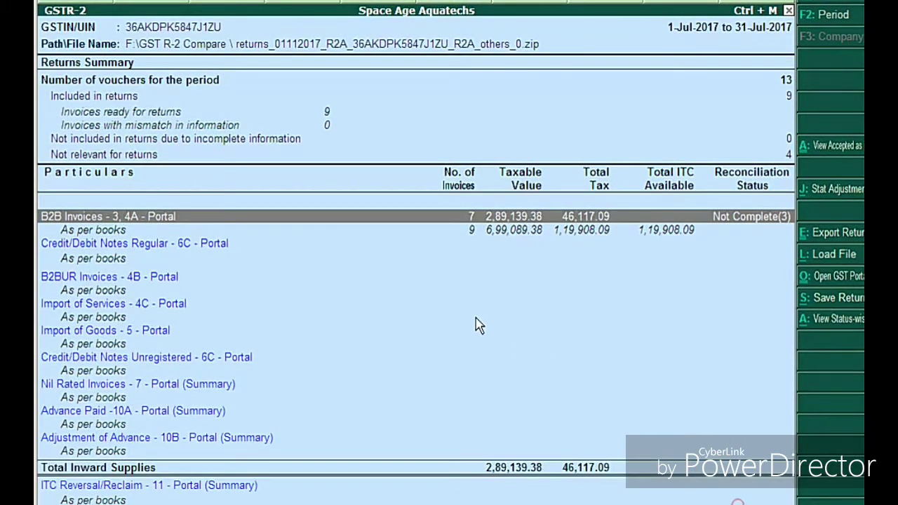
- Compare the portal rows with the As per books rows across the GSTR-2 sections
{"action": "left_click", "coordinate": [378, 386]}
{"action": "key", "text": "Up"}
{"action": "key", "text": "Up"}
{"action": "key", "text": "Up"}
{"action": "key", "text": "Up"}
{"action": "key", "text": "Up"}
{"action": "key", "text": "Up"}
{"action": "key", "text": "Up"}
{"action": "key", "text": "Up"}
{"action": "key", "text": "Up"}
{"action": "key", "text": "Up"}
{"action": "key", "text": "Up"}
{"action": "key", "text": "Up"}
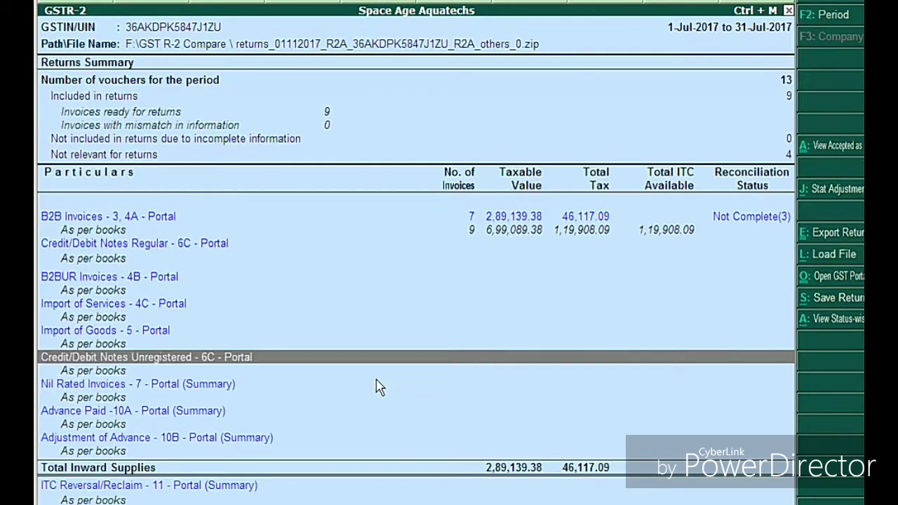
{"action": "key", "text": "Down"}
{"action": "key", "text": "Down"}
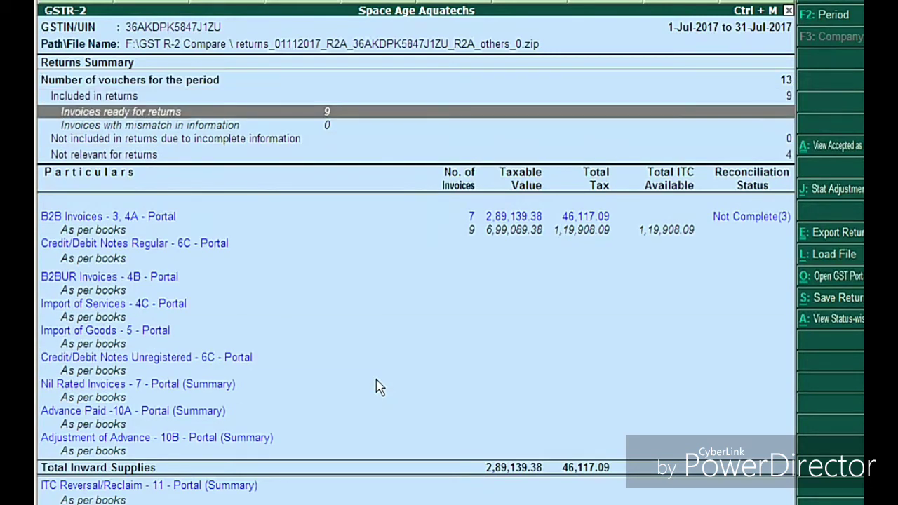
{"action": "key", "text": "Down"}
{"action": "key", "text": "Down"}
{"action": "key", "text": "Down"}
{"action": "key", "text": "Down"}
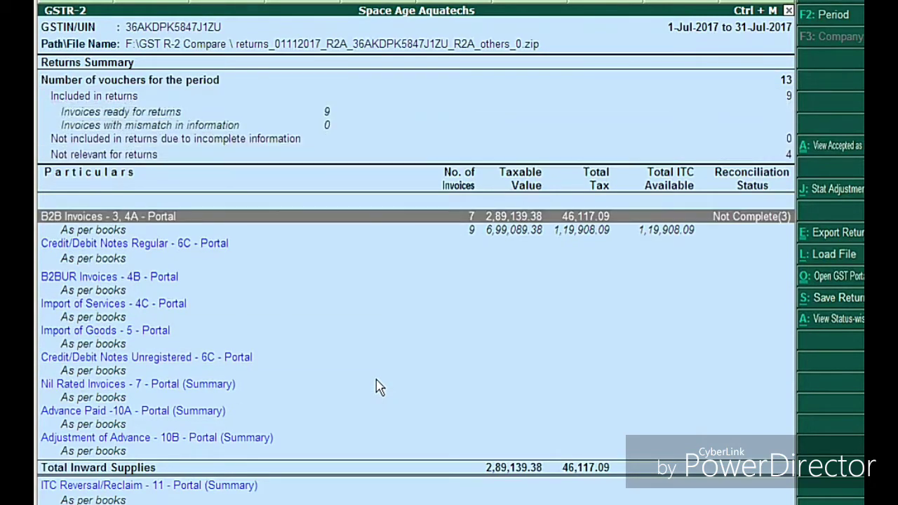
{"action": "key", "text": "Down"}
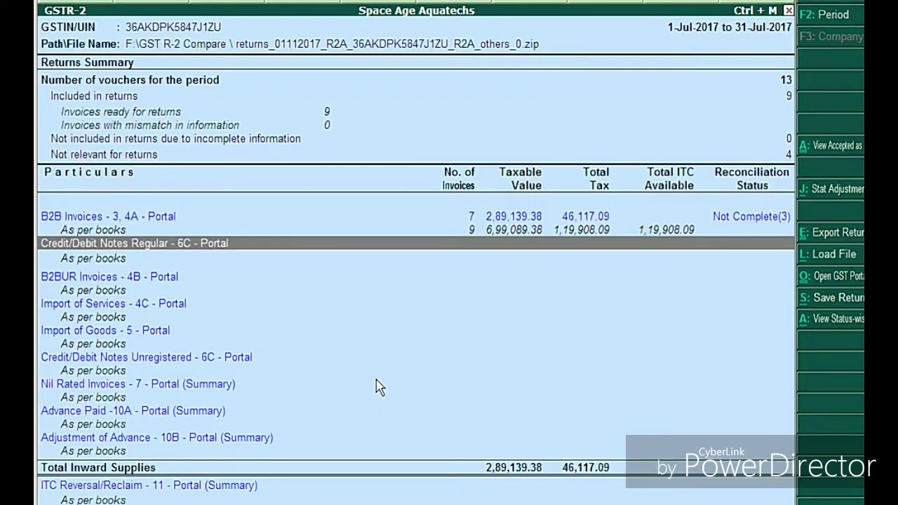
{"action": "key", "text": "Up"}
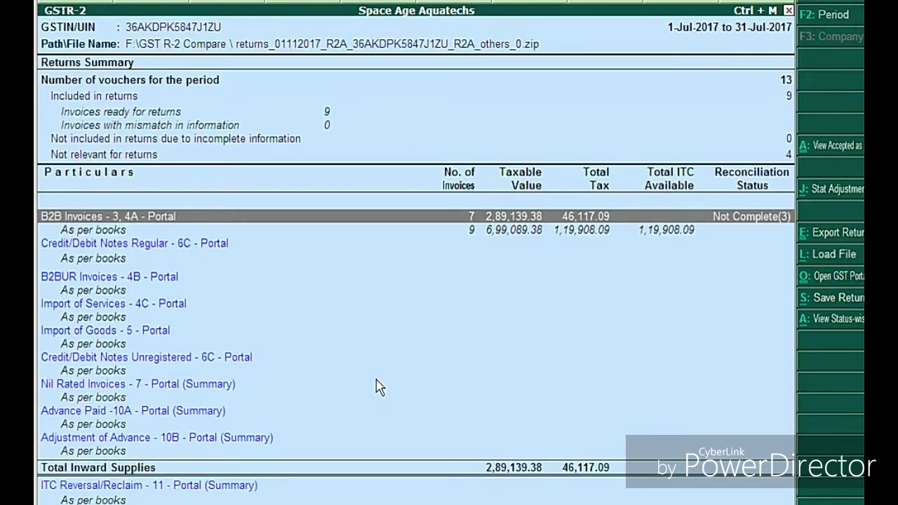
{"action": "key", "text": "Down"}
{"action": "key", "text": "Down"}
{"action": "key", "text": "Down"}
{"action": "key", "text": "Down"}
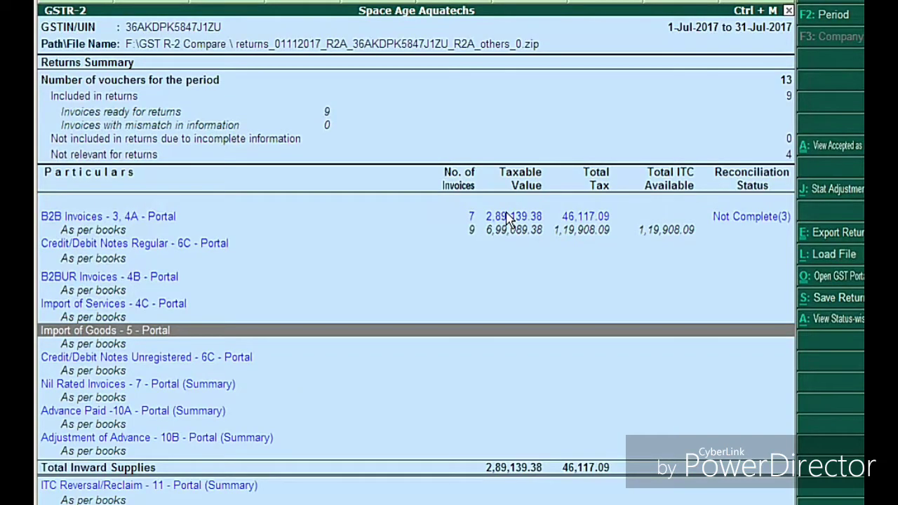
- Open the supplier-wise party register of B2B Invoices - 3, 4A - Portal
{"action": "key", "text": "Up"}
{"action": "key", "text": "Up"}
{"action": "key", "text": "Up"}
{"action": "key", "text": "Up"}
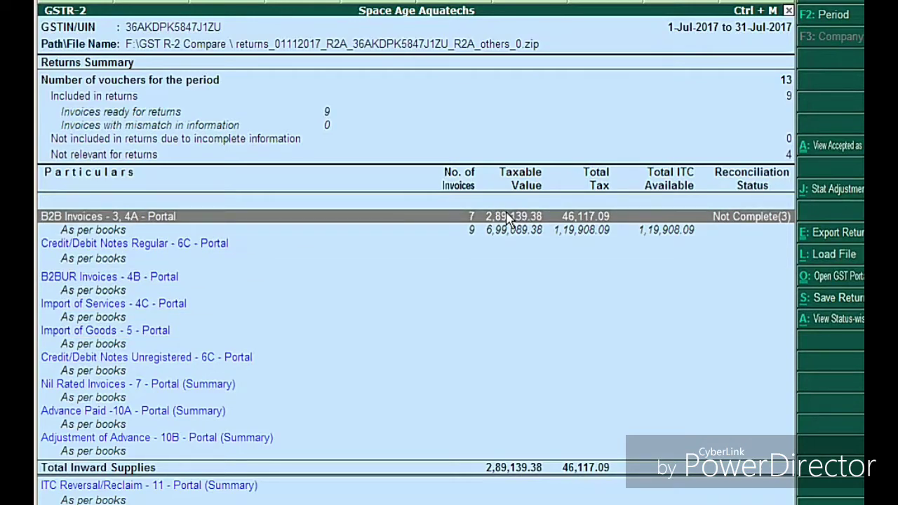
{"action": "key", "text": "Return"}
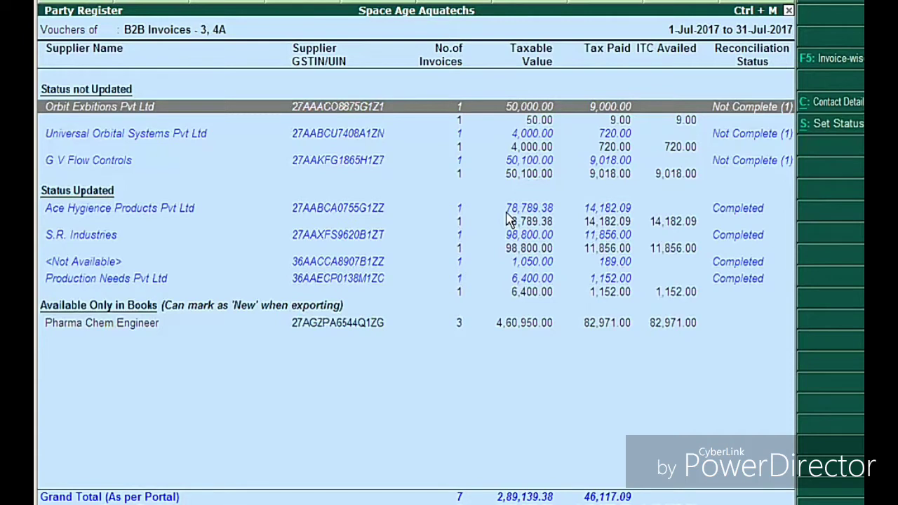
- Compare the portal and book figures of the suppliers under Status not Updated and Status Updated
{"action": "key", "text": "Down"}
{"action": "key", "text": "Down"}
{"action": "key", "text": "Down"}
{"action": "key", "text": "Down"}
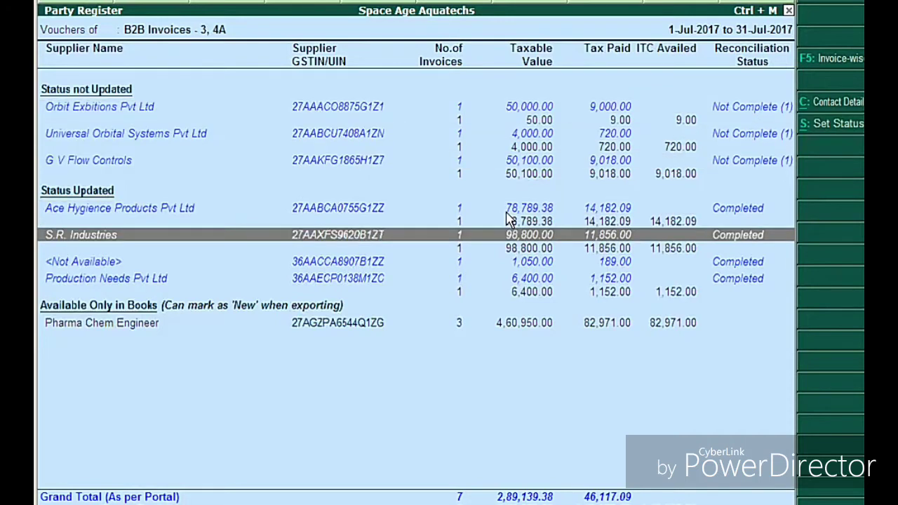
{"action": "left_click", "coordinate": [101, 109]}
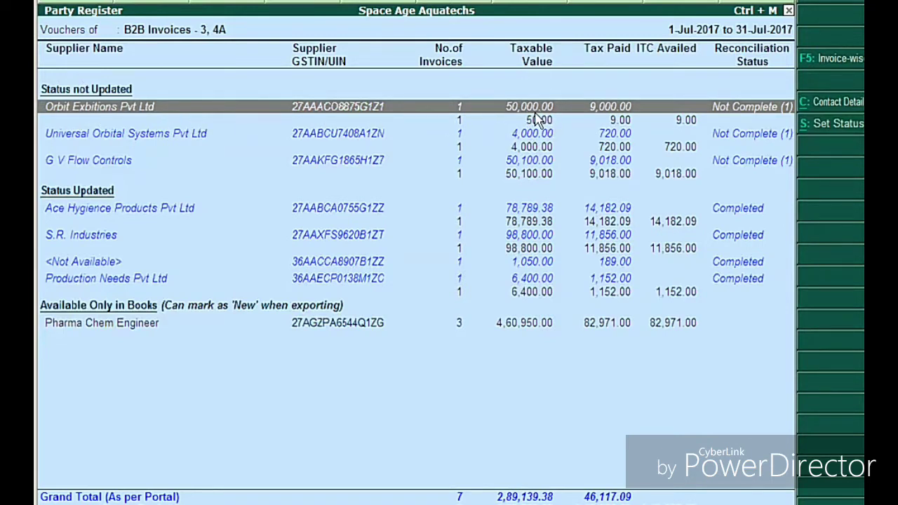
{"action": "key", "text": "Down"}
{"action": "key", "text": "Down"}
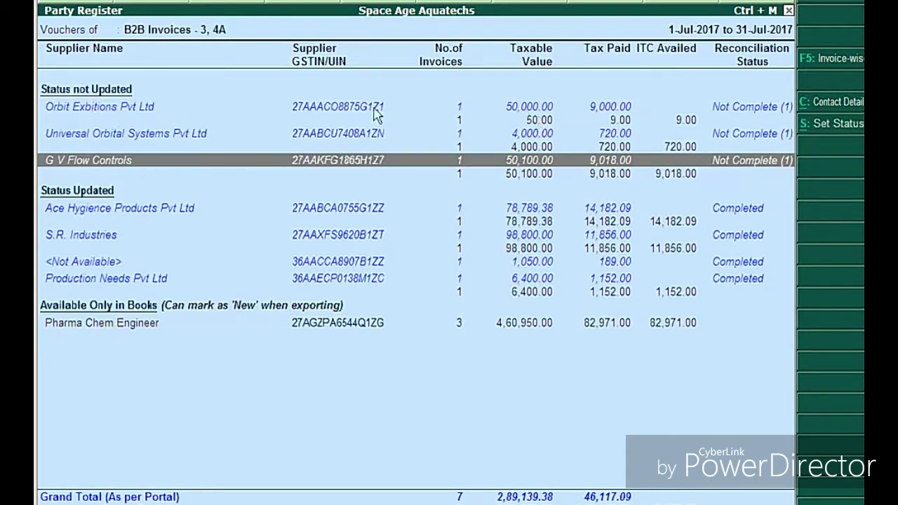
{"action": "key", "text": "Up"}
{"action": "key", "text": "Up"}
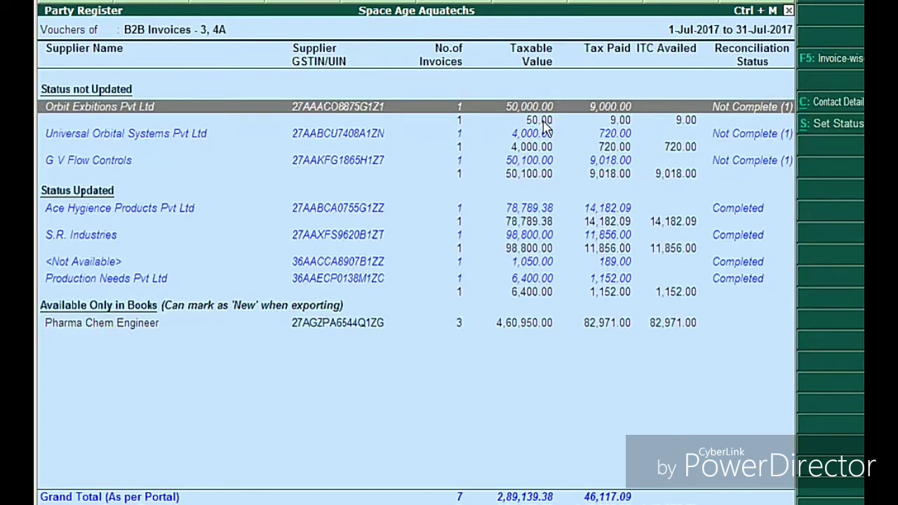
{"action": "key", "text": "Down"}
{"action": "key", "text": "Down"}
{"action": "key", "text": "Down"}
{"action": "key", "text": "Up"}
{"action": "key", "text": "Up"}
{"action": "key", "text": "Up"}
{"action": "key", "text": "Down"}
{"action": "key", "text": "Down"}
{"action": "key", "text": "Down"}
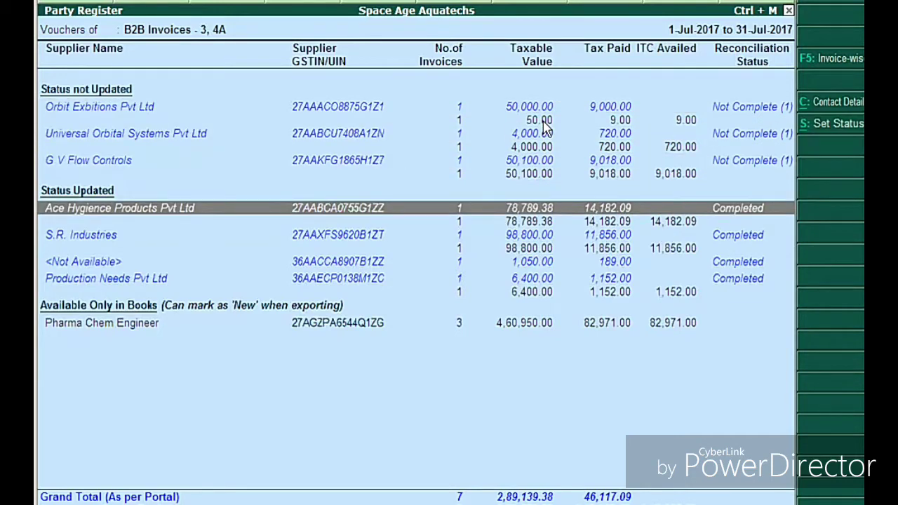
{"action": "key", "text": "Up"}
{"action": "key", "text": "Up"}
{"action": "key", "text": "Up"}
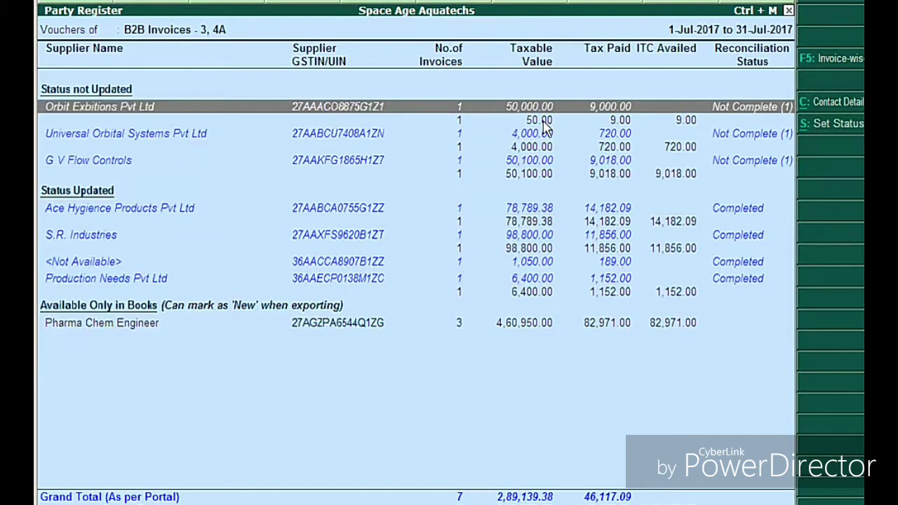
- Open the invoice-level voucher register of Orbit Exbitions Pvt Ltd from the suppliers whose status is not updated
{"action": "key", "text": "Down"}
{"action": "key", "text": "Up"}
{"action": "key", "text": "Return"}
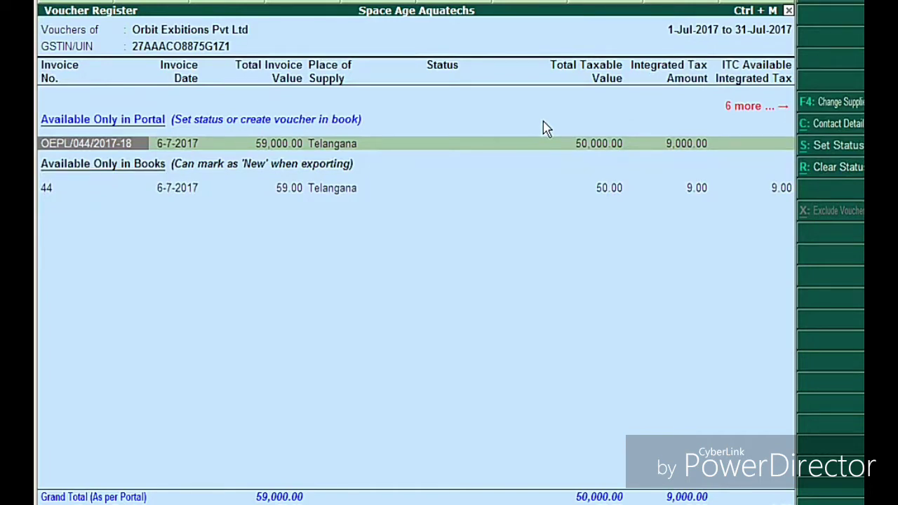
- Compare the Orbit Exbitions invoice available only in the portal with the one available only in the books
{"action": "key", "text": "Down"}
{"action": "key", "text": "Up"}
{"action": "key", "text": "Down"}
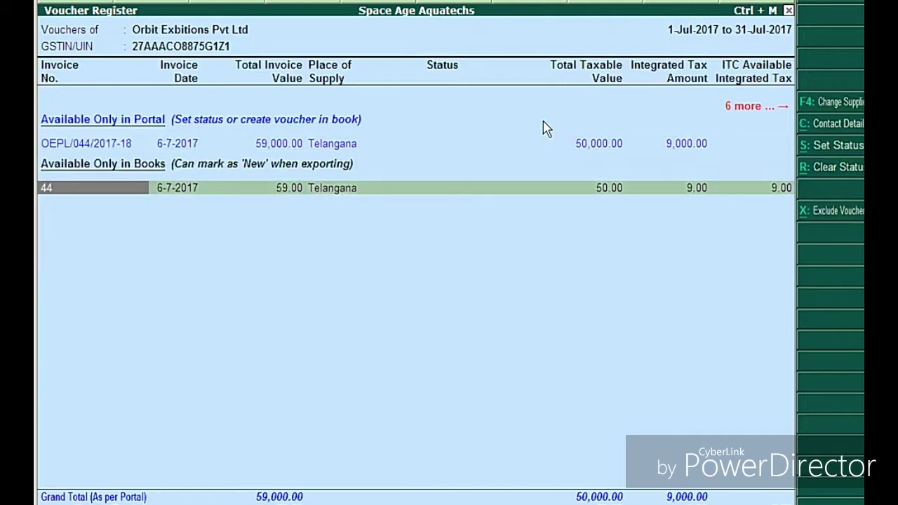
{"action": "key", "text": "Up"}
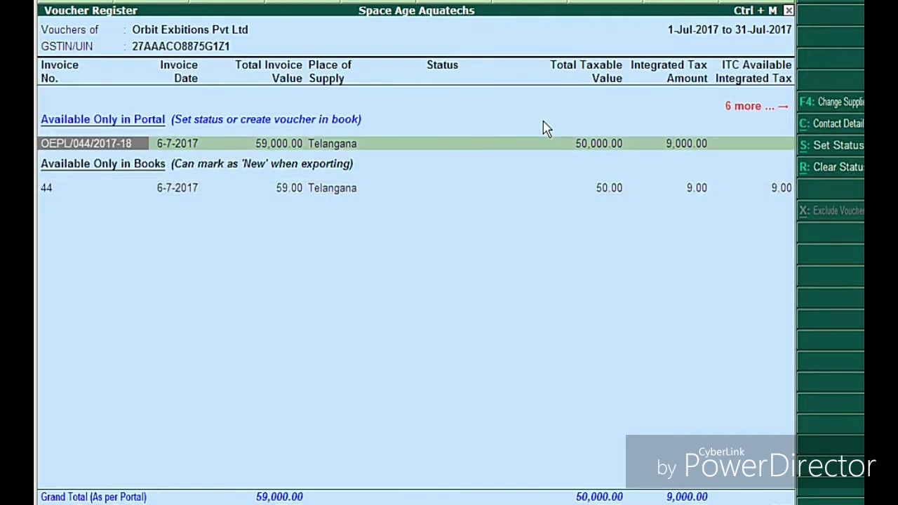
{"action": "key", "text": "Down"}
{"action": "key", "text": "Up"}
{"action": "key", "text": "Down"}
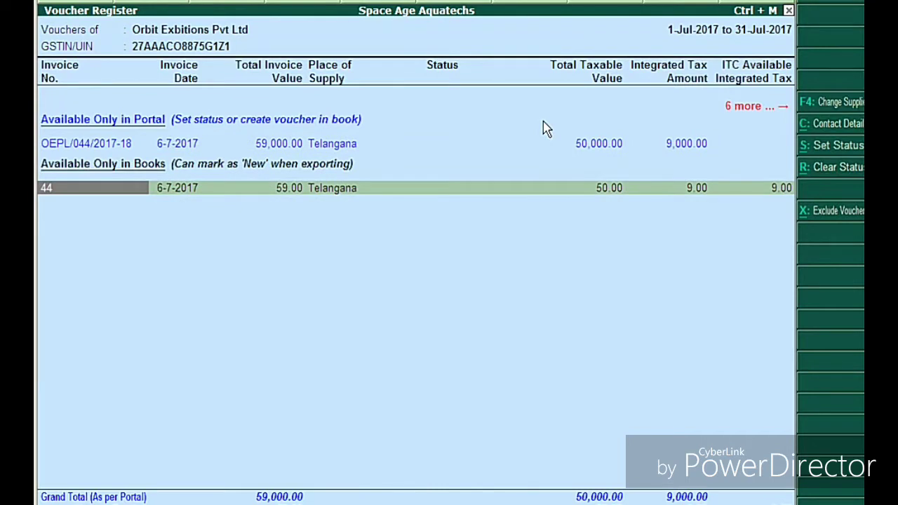
{"action": "key", "text": "Up"}
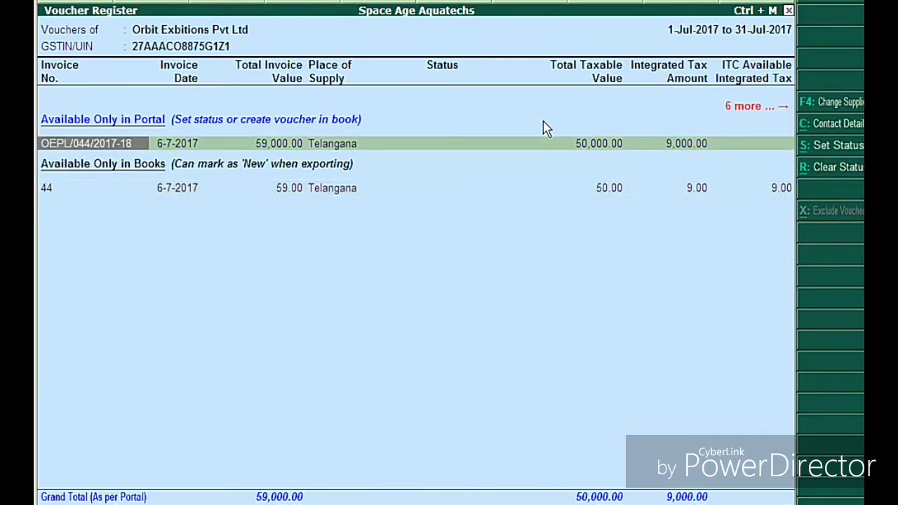
{"action": "key", "text": "Down"}
{"action": "key", "text": "Up"}
{"action": "key", "text": "Down"}
{"action": "key", "text": "Up"}
{"action": "key", "text": "Down"}
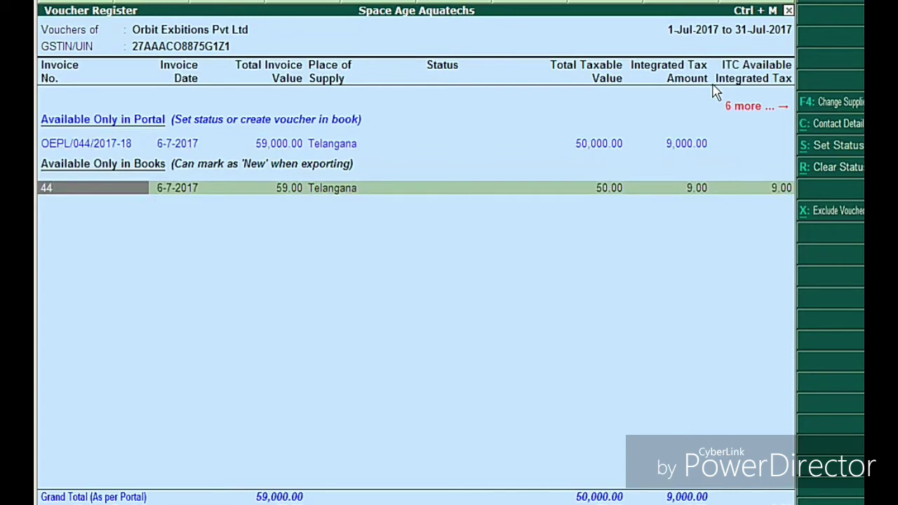
- Open the Orbit Exbitions purchase voucher recorded in the books and set its supplier invoice number to OEPL/044/2017-18
{"action": "key", "text": "Return"}
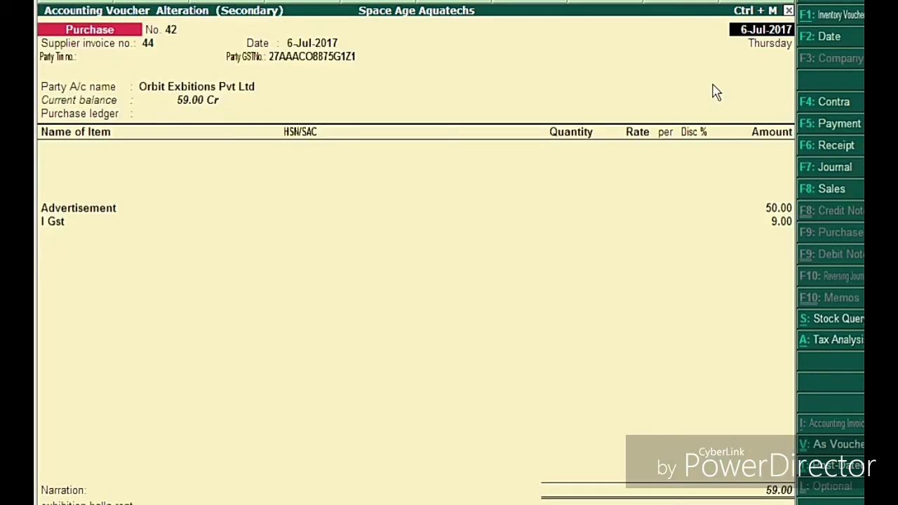
{"action": "key", "text": "Return"}
{"action": "key", "text": "Return"}
{"action": "key", "text": "Return"}
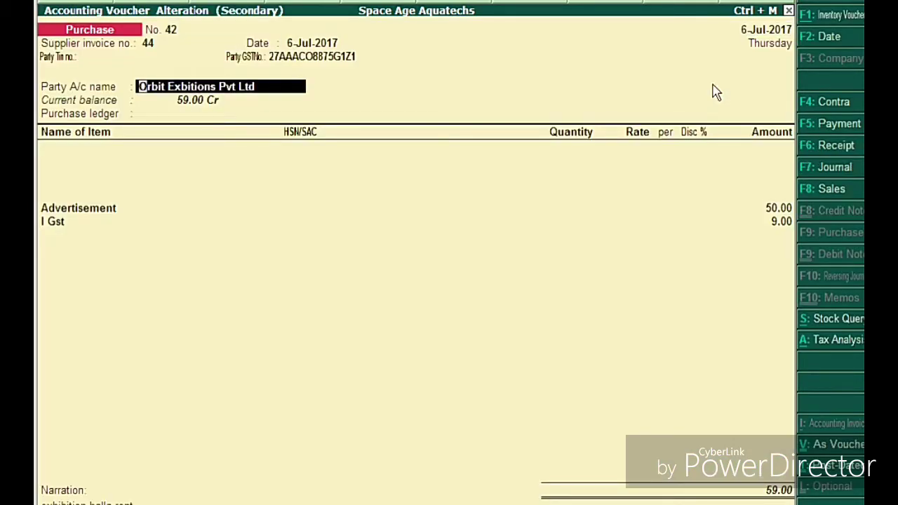
{"action": "key", "text": "Return"}
{"action": "key", "text": "Return"}
{"action": "key", "text": "Return"}
{"action": "key", "text": "Return"}
{"action": "key", "text": "Escape"}
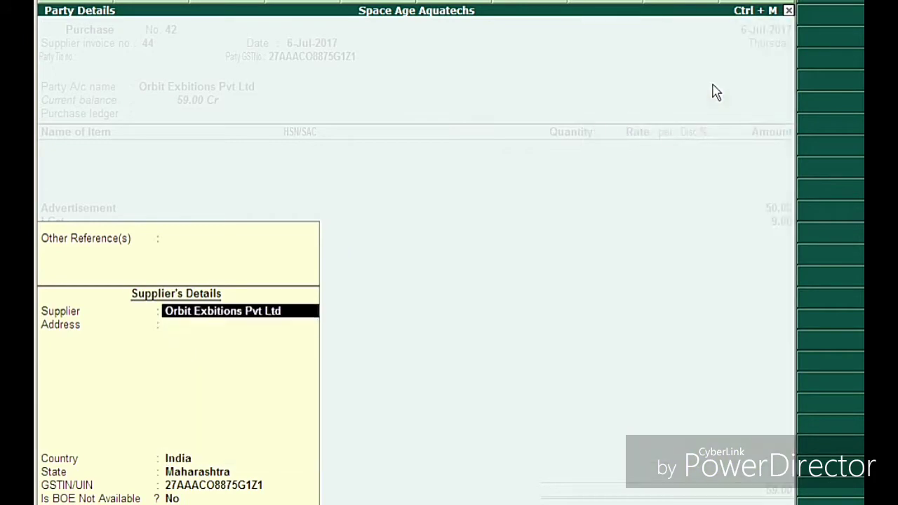
{"action": "key", "text": "Escape"}
{"action": "key", "text": "BackSpace"}
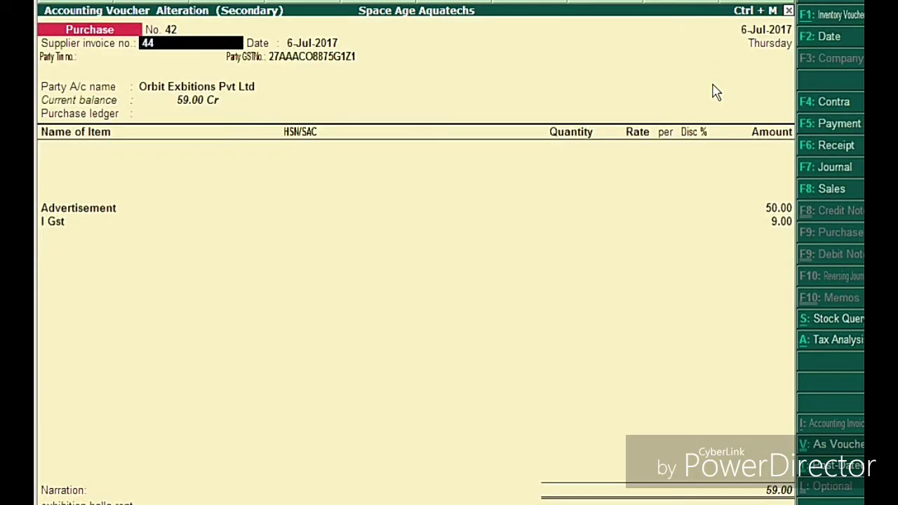
{"action": "type", "text": "0"}
{"action": "type", "text": "E"}
{"action": "type", "text": "PL"}
{"action": "type", "text": "/"}
{"action": "type", "text": "044/201"}
{"action": "type", "text": "7-18"}
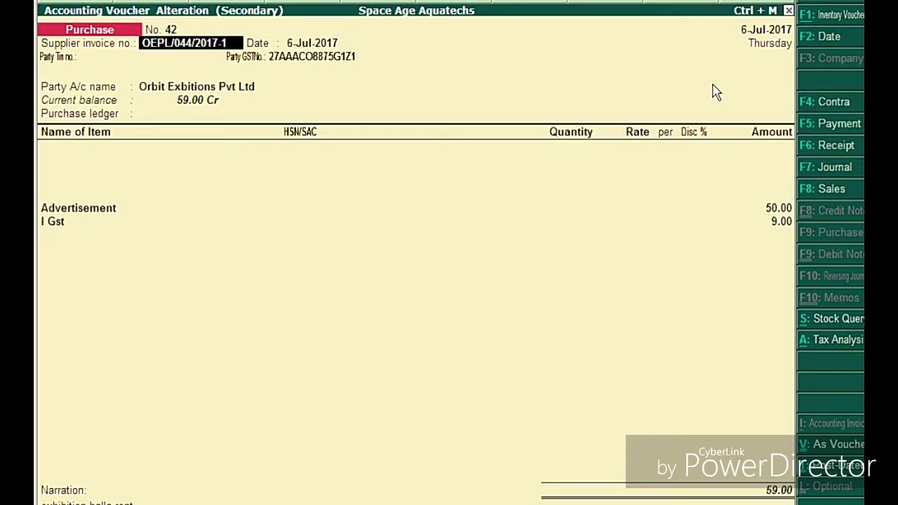
{"action": "key", "text": "Return"}
- Set the voucher's purchase ledger to Gst Purchases, with Interstate Purchase Taxable as its tax classification
{"action": "key", "text": "Return"}
{"action": "key", "text": "Return"}
{"action": "key", "text": "Return"}
{"action": "key", "text": "Return"}
{"action": "key", "text": "Return"}
{"action": "key", "text": "Return"}
{"action": "key", "text": "Return"}
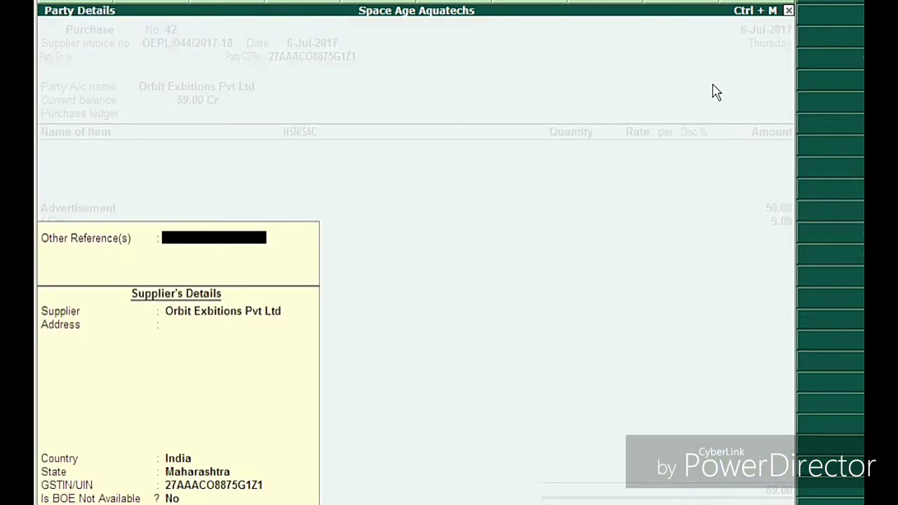
{"action": "key", "text": "Return"}
{"action": "key", "text": "Return"}
{"action": "key", "text": "Return"}
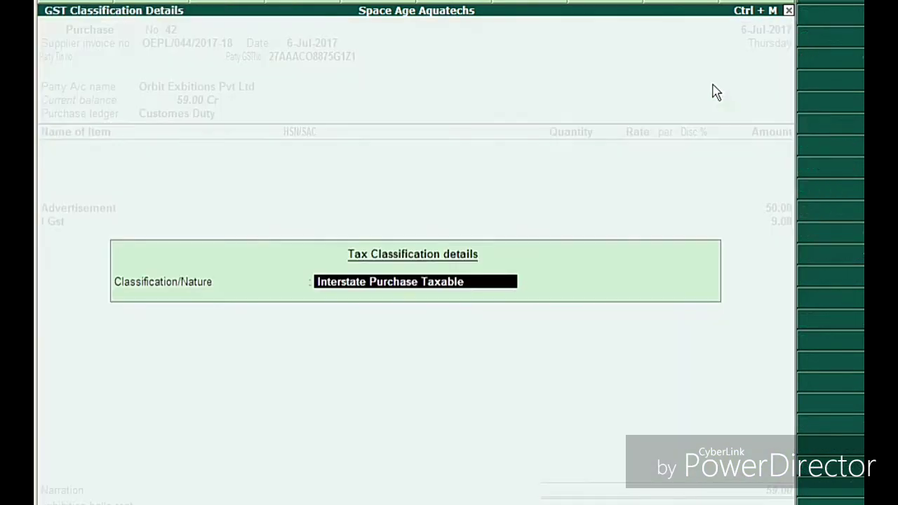
{"action": "key", "text": "Return"}
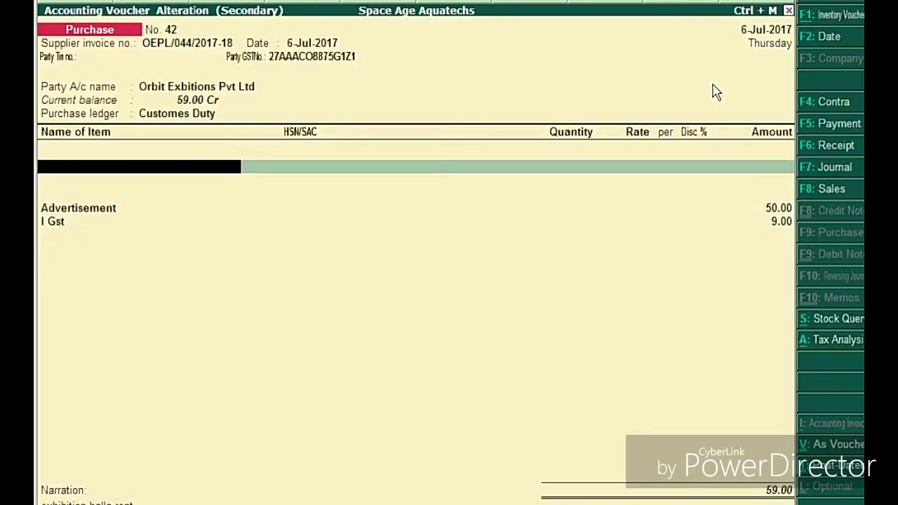
{"action": "key", "text": "BackSpace"}
{"action": "key", "text": "Down"}
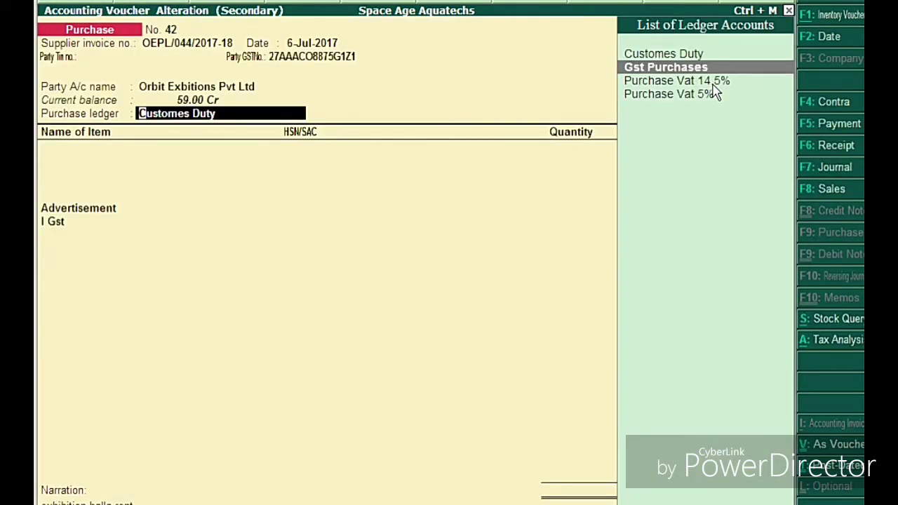
{"action": "key", "text": "Return"}
{"action": "key", "text": "Return"}
- Set the Advertisement amount to 50,000 and accept its Interstate Purchase Taxable classification
{"action": "key", "text": "Return"}
{"action": "key", "text": "Return"}
{"action": "key", "text": "Return"}
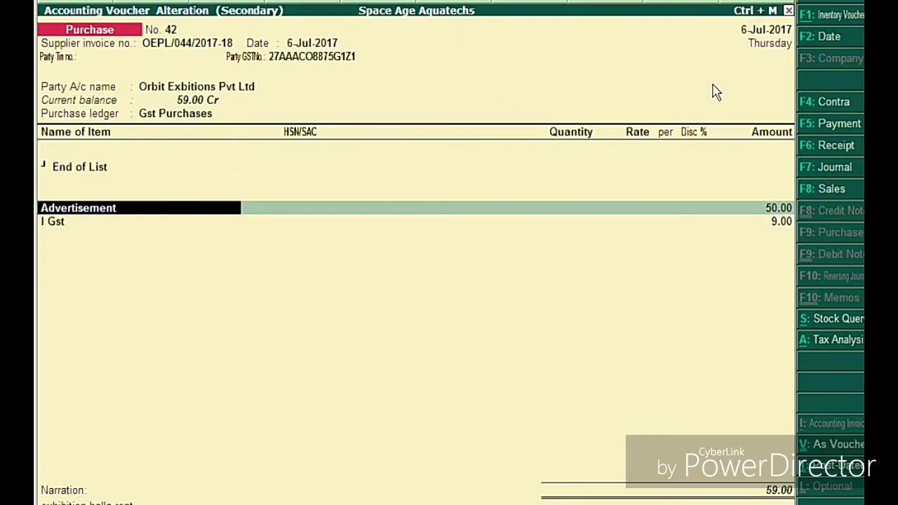
{"action": "type", "text": "50000"}
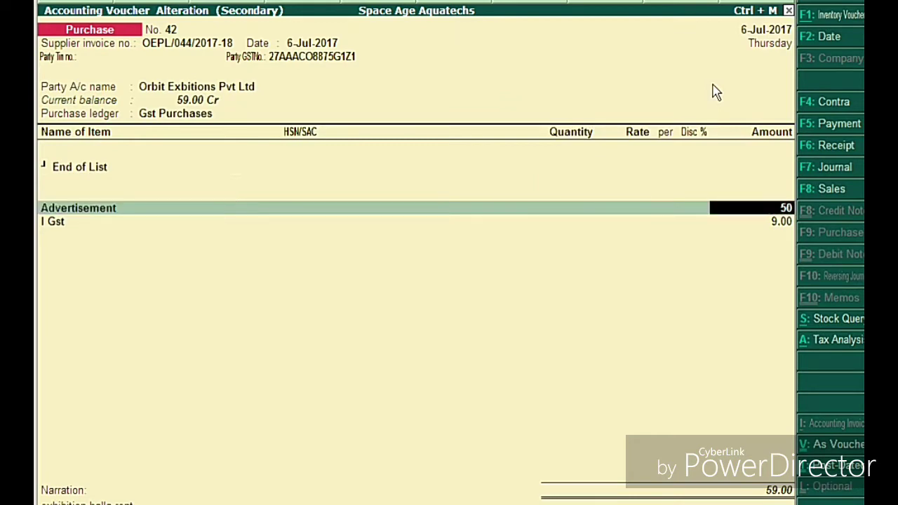
{"action": "key", "text": "Return"}
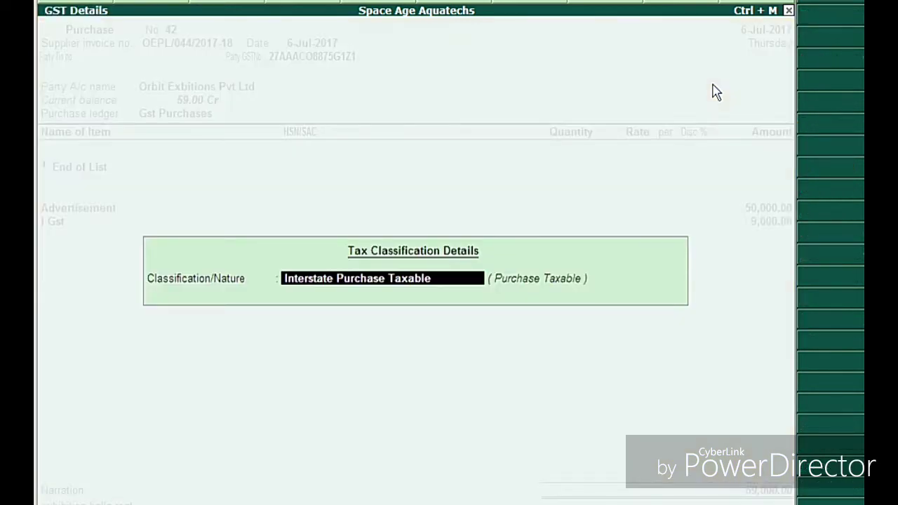
{"action": "key", "text": "Return"}
{"action": "key", "text": "Return"}
{"action": "key", "text": "Return"}
{"action": "key", "text": "Return"}
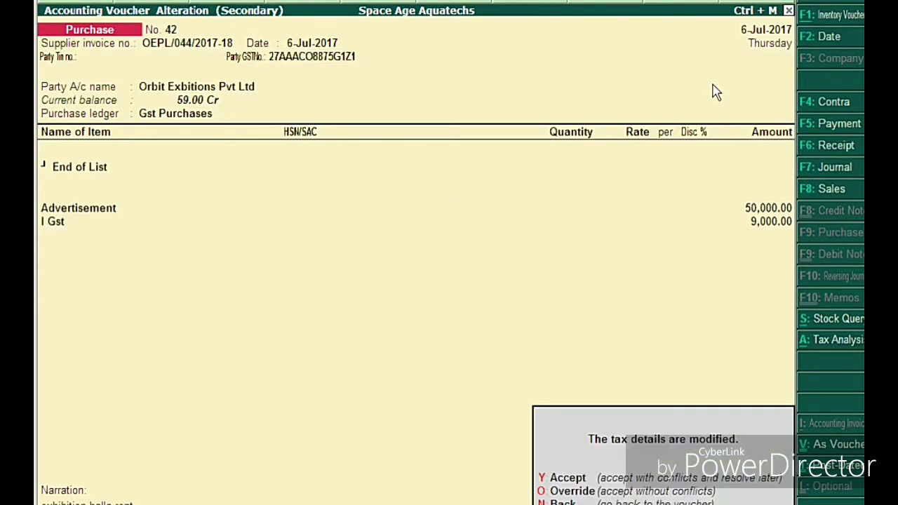
- Go back into the voucher and recheck its dates, party details, purchase ledger and tax classification
{"action": "key", "text": "n"}
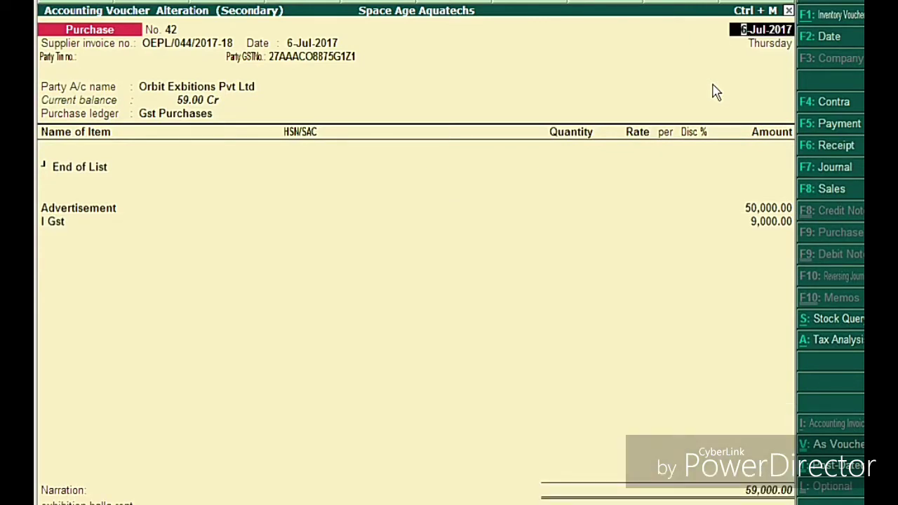
{"action": "key", "text": "Return"}
{"action": "key", "text": "Return"}
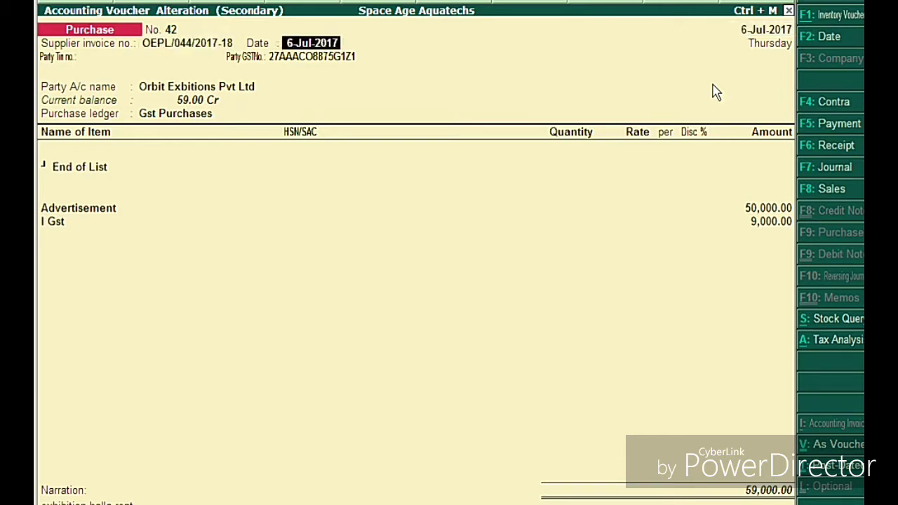
{"action": "key", "text": "Return"}
{"action": "key", "text": "Return"}
{"action": "key", "text": "Return"}
{"action": "key", "text": "Return"}
{"action": "key", "text": "Return"}
{"action": "key", "text": "Return"}
{"action": "key", "text": "Return"}
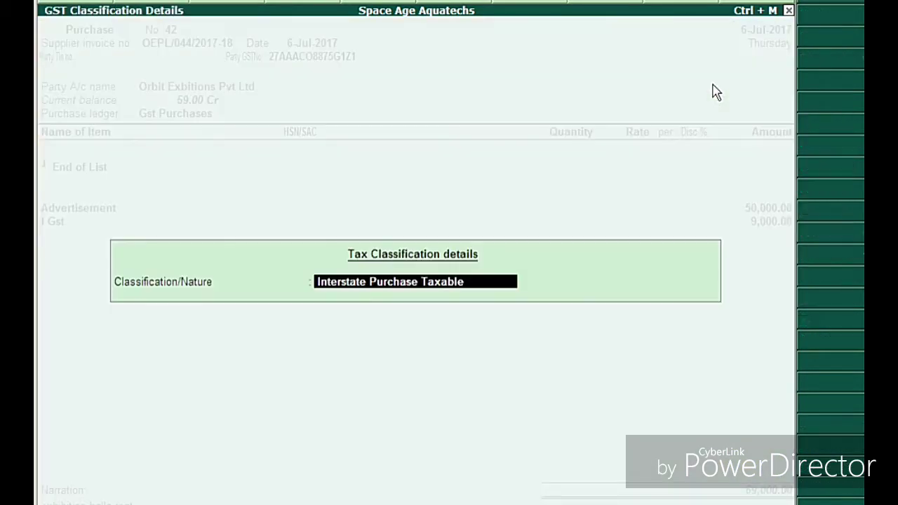
{"action": "key", "text": "Return"}
{"action": "key", "text": "Return"}
{"action": "key", "text": "Return"}
{"action": "key", "text": "Return"}
{"action": "key", "text": "Return"}
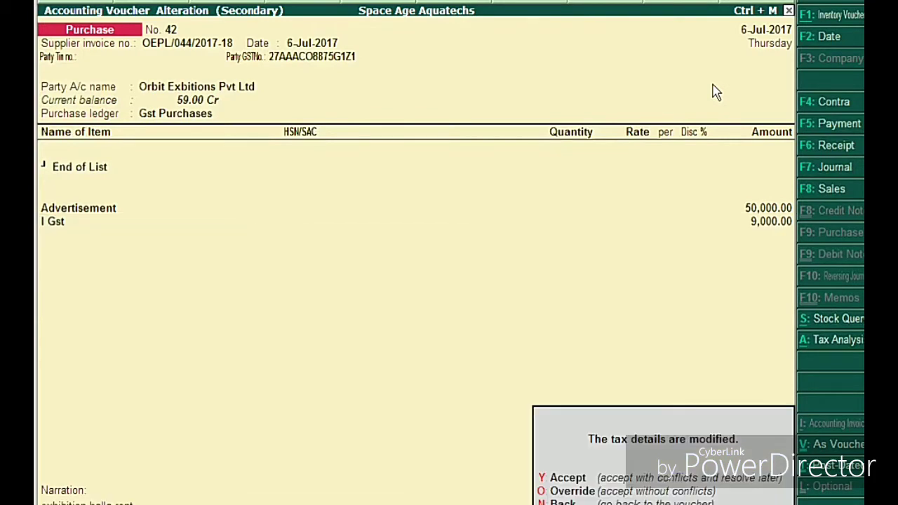
- Accept the modified tax details, save the purchase voucher and return to the party register
{"action": "key", "text": "y"}
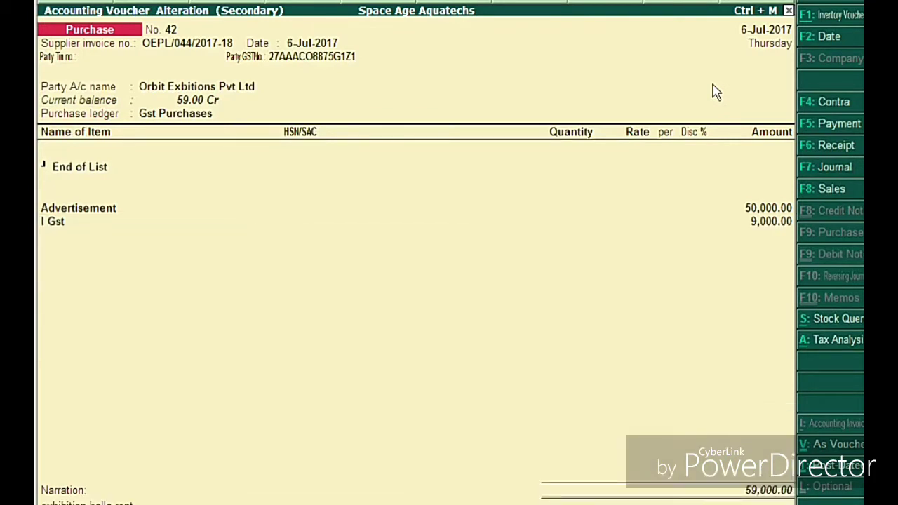
{"action": "key", "text": "ctrl+a"}
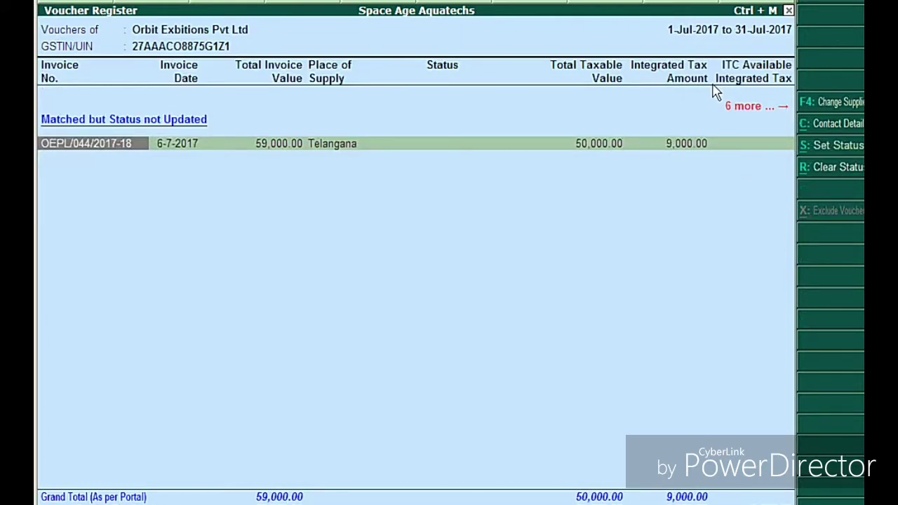
{"action": "key", "text": "Escape"}
- Compare the portal and book figures of Orbit Exbitions and the other suppliers in the party register
{"action": "key", "text": "Down"}
{"action": "key", "text": "Up"}
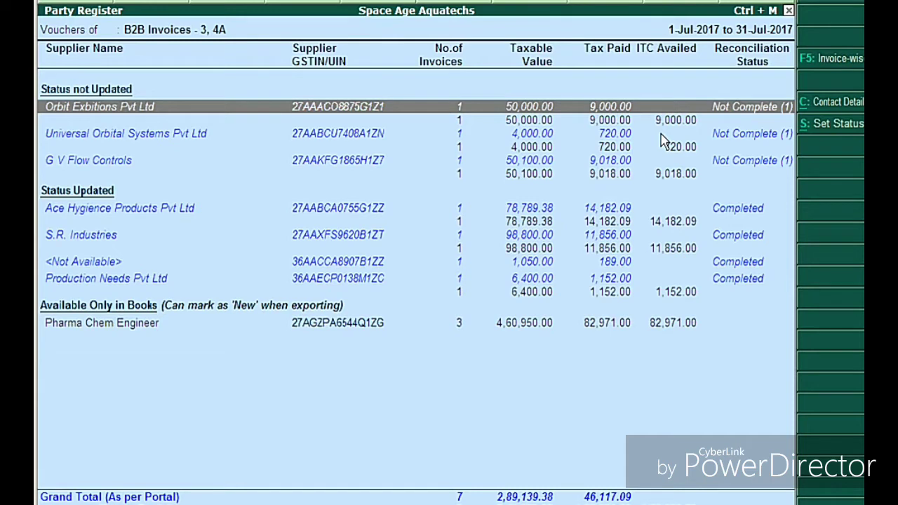
{"action": "key", "text": "Down"}
{"action": "key", "text": "Up"}
{"action": "key", "text": "Down"}
{"action": "key", "text": "Up"}
{"action": "key", "text": "Down"}
{"action": "key", "text": "Up"}
{"action": "key", "text": "Down"}
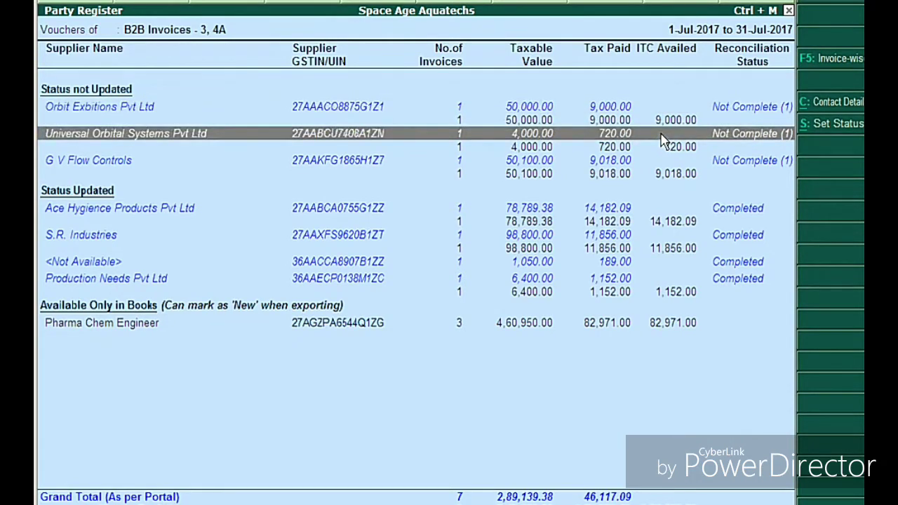
{"action": "key", "text": "Down"}
{"action": "key", "text": "Down"}
{"action": "key", "text": "Down"}
{"action": "key", "text": "Up"}
{"action": "key", "text": "Up"}
{"action": "key", "text": "Up"}
{"action": "key", "text": "Up"}
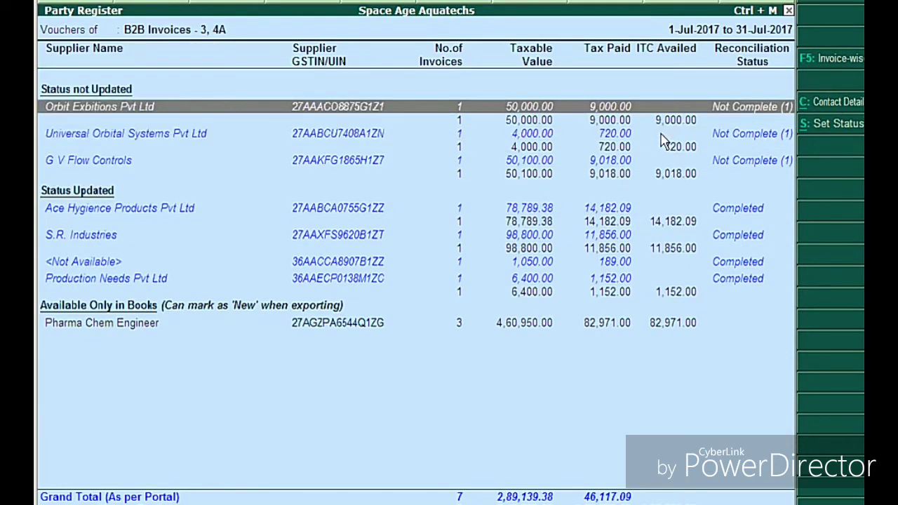
- Set the invoice status of Orbit Exbitions Pvt Ltd to Accepted in the party register
{"action": "key", "text": "Down"}
{"action": "key", "text": "Up"}
{"action": "key", "text": "Down"}
{"action": "key", "text": "Up"}
{"action": "key", "text": "Down"}
{"action": "key", "text": "Up"}
{"action": "left_click", "coordinate": [845, 125]}
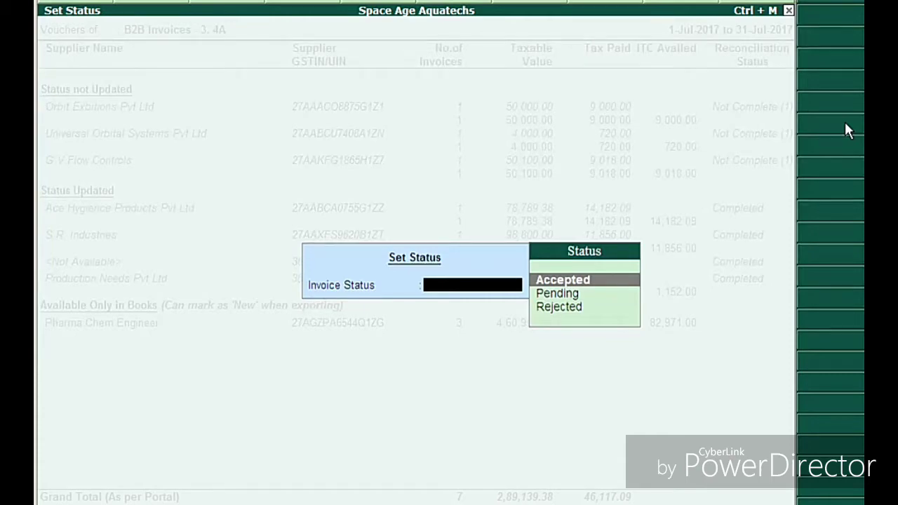
{"action": "key", "text": "Return"}
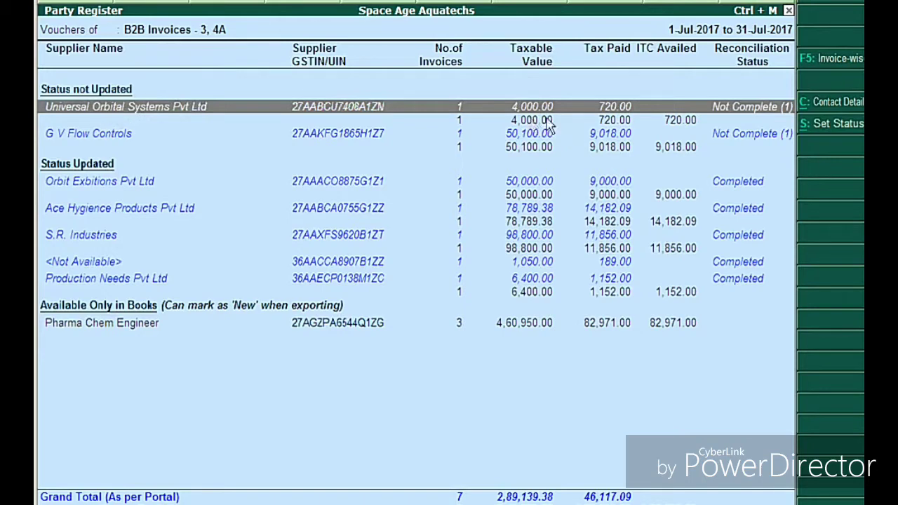
- Change the supplier invoice number of the Universal Orbital Systems purchase voucher in the books to 201718SI014 and save it
{"action": "left_click", "coordinate": [463, 118]}
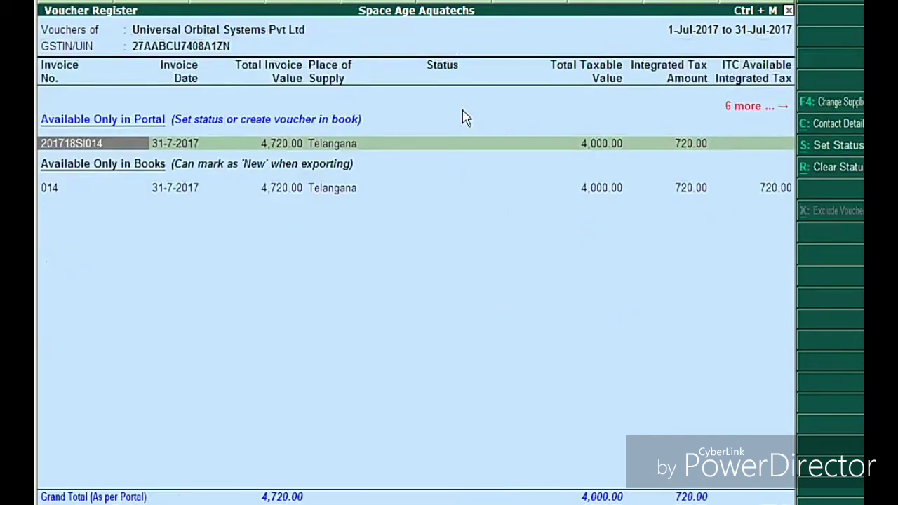
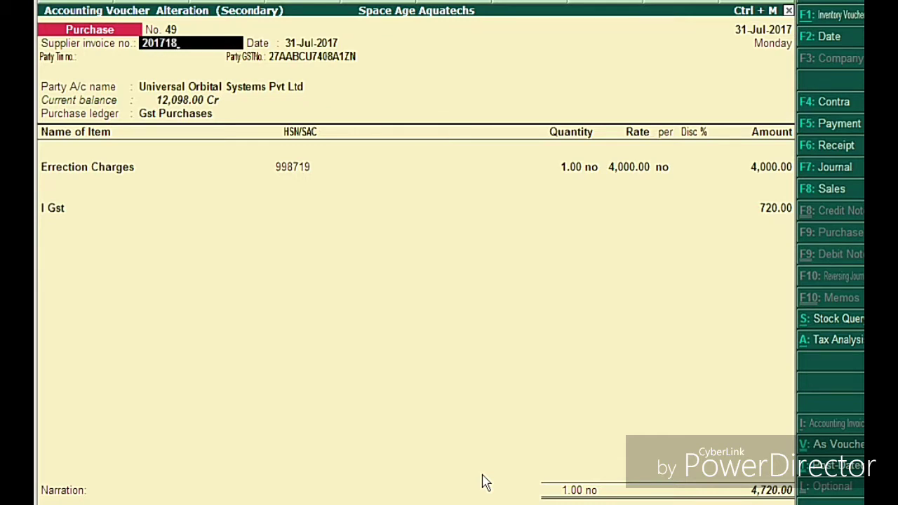
{"action": "type", "text": "SI014"}
{"action": "key", "text": "ctrl+a"}
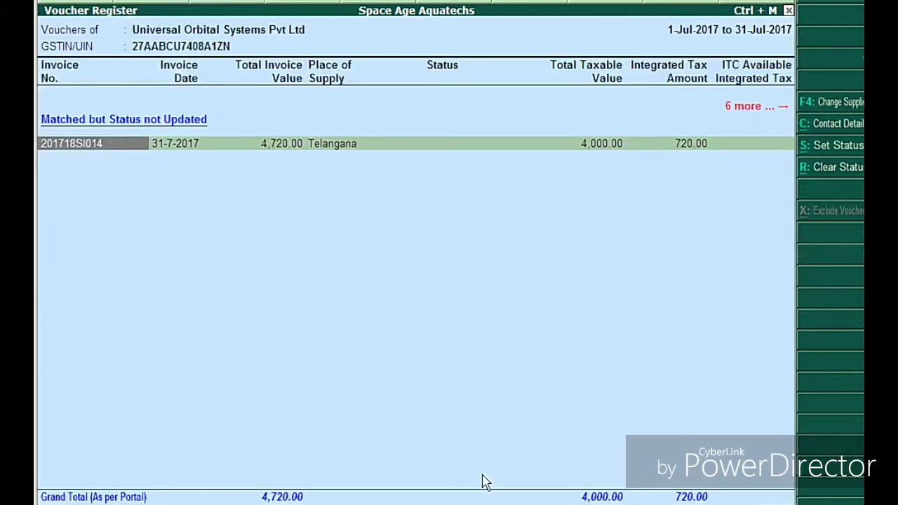
- Return to the party register and reopen the voucher register of Universal Orbital Systems Pvt Ltd
{"action": "key", "text": "Escape"}
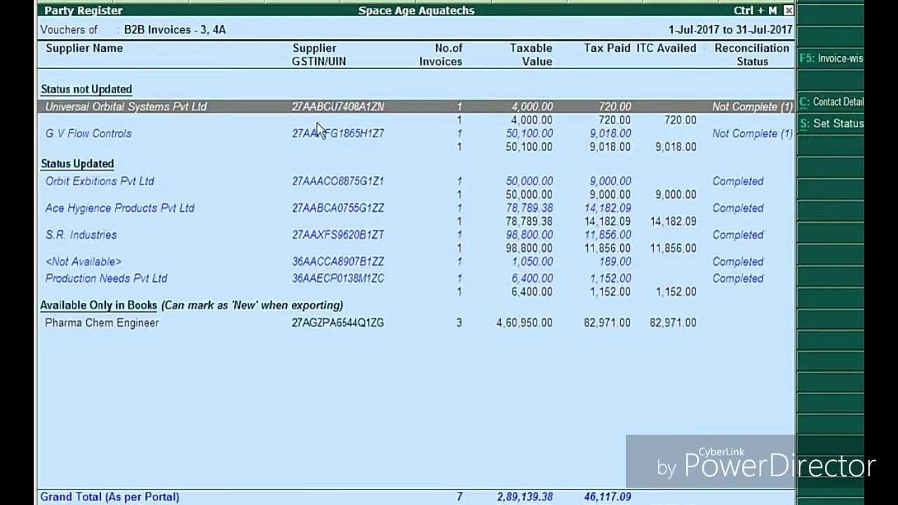
{"action": "key", "text": "Return"}
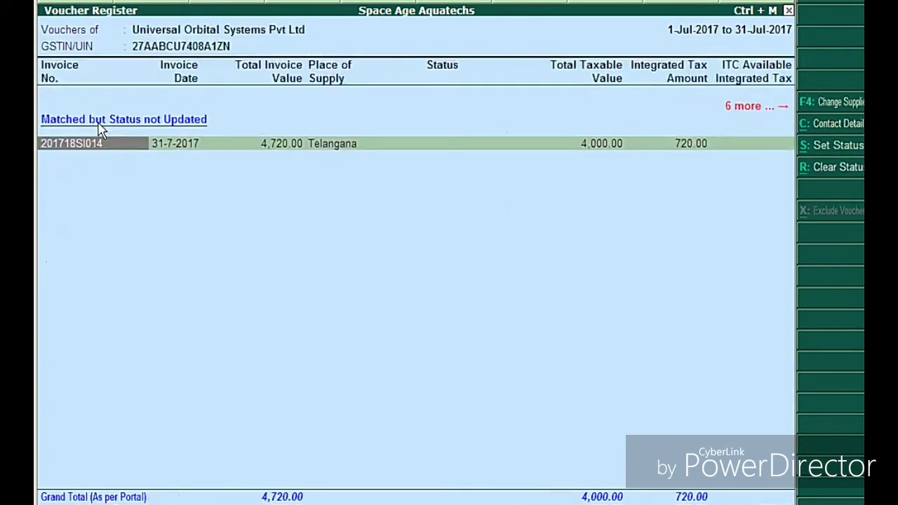
- Set the status of Universal Orbital Systems invoice 201718SI014 to Accepted and return to the party register
{"action": "left_click", "coordinate": [835, 149]}
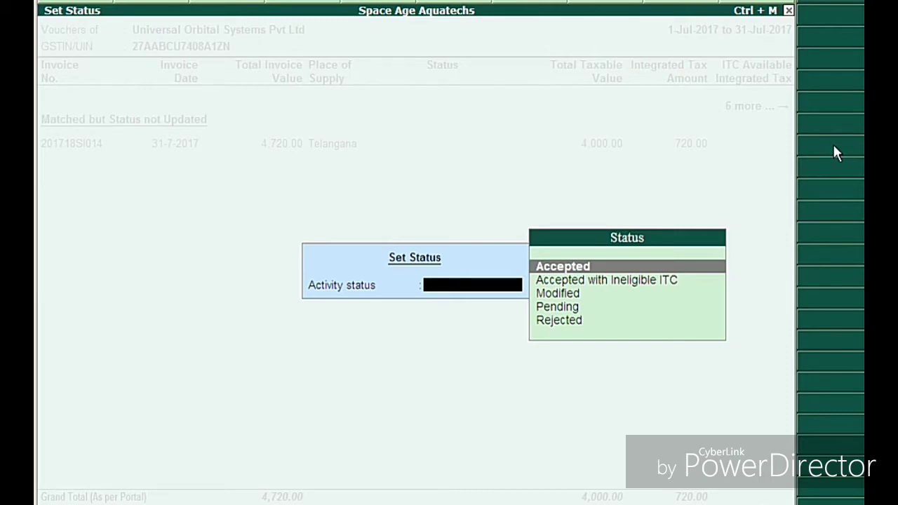
{"action": "key", "text": "Return"}
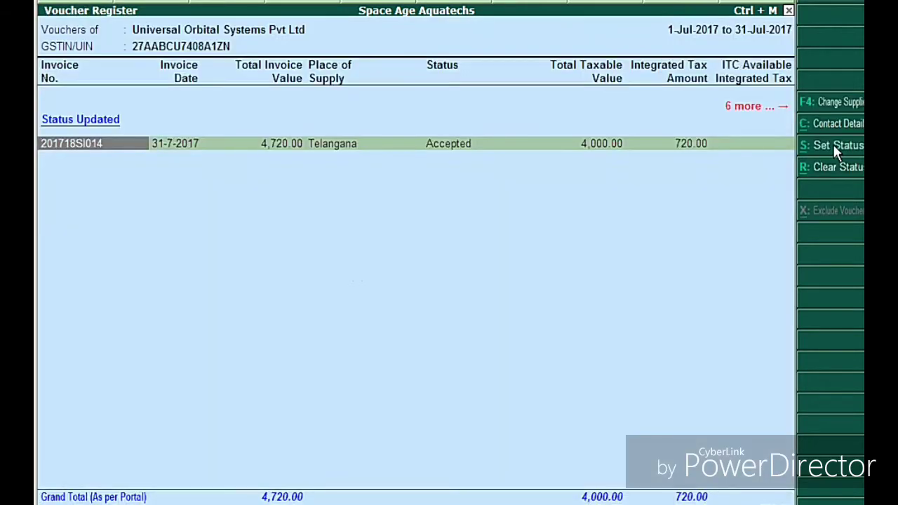
{"action": "key", "text": "Escape"}
- Review the reconciliation status of G V Flow Controls and the other suppliers in the party register
{"action": "key", "text": "Down"}
{"action": "key", "text": "Down"}
{"action": "key", "text": "Up"}
{"action": "key", "text": "Up"}
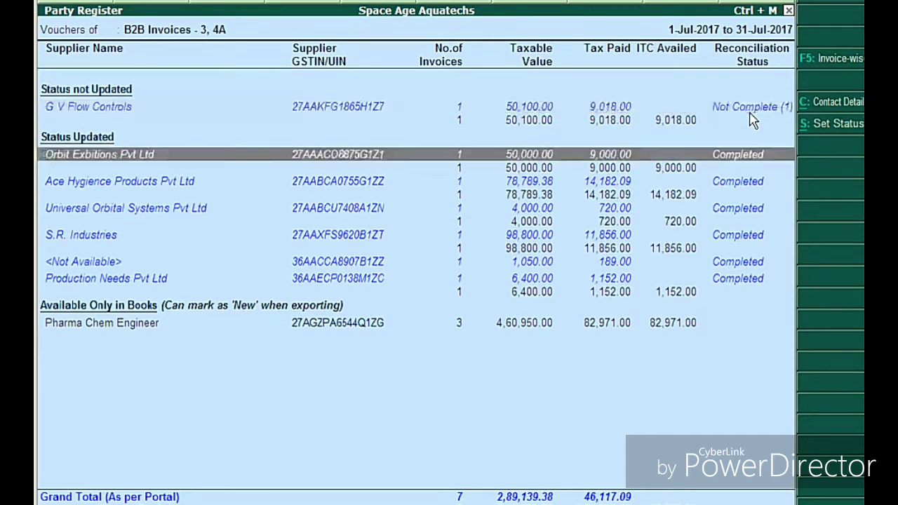
{"action": "key", "text": "Down"}
{"action": "key", "text": "Down"}
{"action": "key", "text": "Up"}
{"action": "key", "text": "Up"}
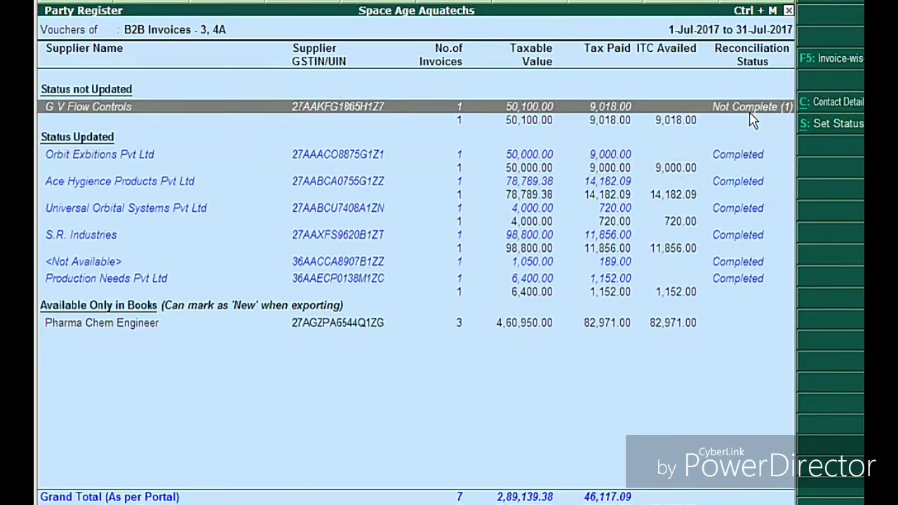
{"action": "key", "text": "Down"}
{"action": "key", "text": "Up"}
- Set the status of G V Flow Controls invoice G08 to Accepted and return to the party register
{"action": "key", "text": "Return"}
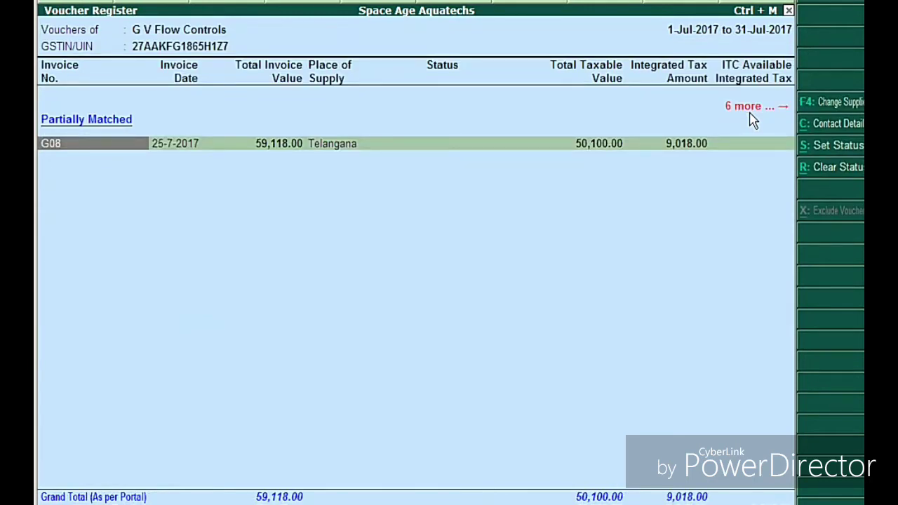
{"action": "key", "text": "Escape"}
{"action": "key", "text": "Return"}
{"action": "left_click", "coordinate": [841, 146]}
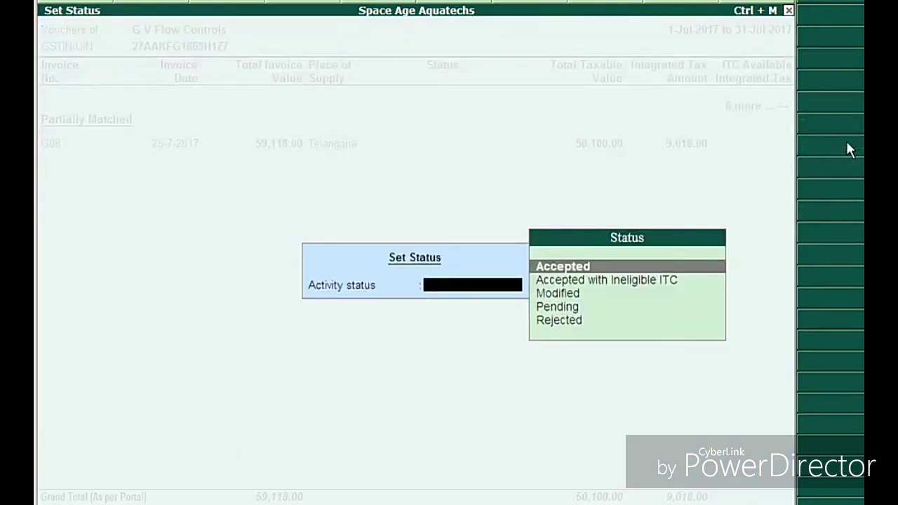
{"action": "key", "text": "Return"}
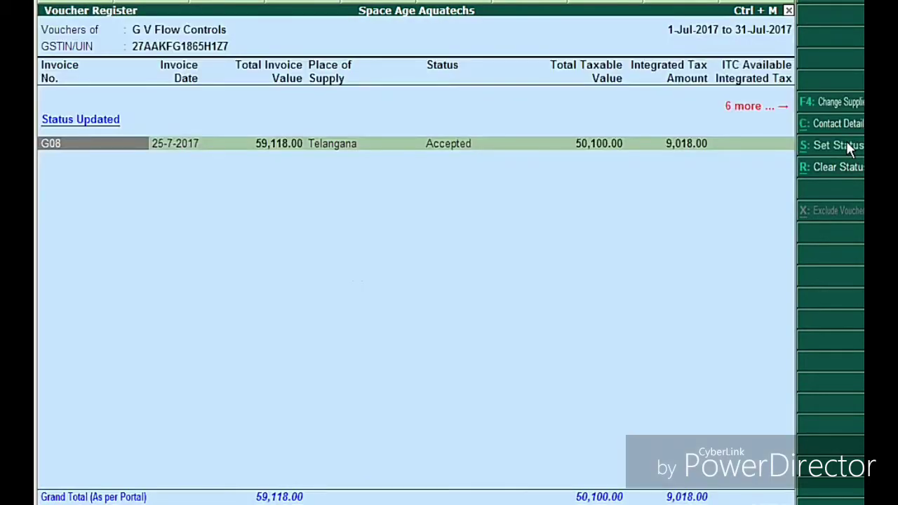
{"action": "key", "text": "Escape"}
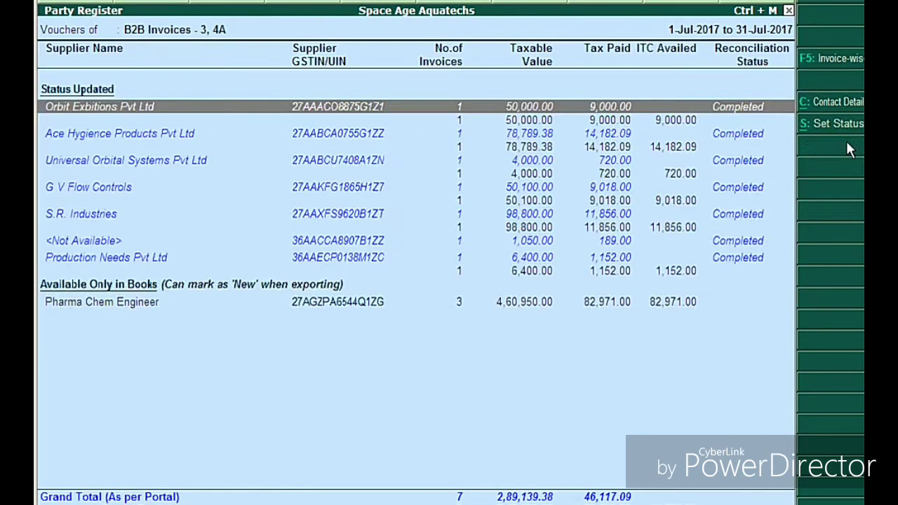
- Look over the supplier statuses in the party register and return to the GSTR-2 summary
{"action": "key", "text": "Down"}
{"action": "key", "text": "Down"}
{"action": "key", "text": "Down"}
{"action": "key", "text": "Up"}
{"action": "key", "text": "Up"}
{"action": "key", "text": "Up"}
{"action": "key", "text": "Escape"}
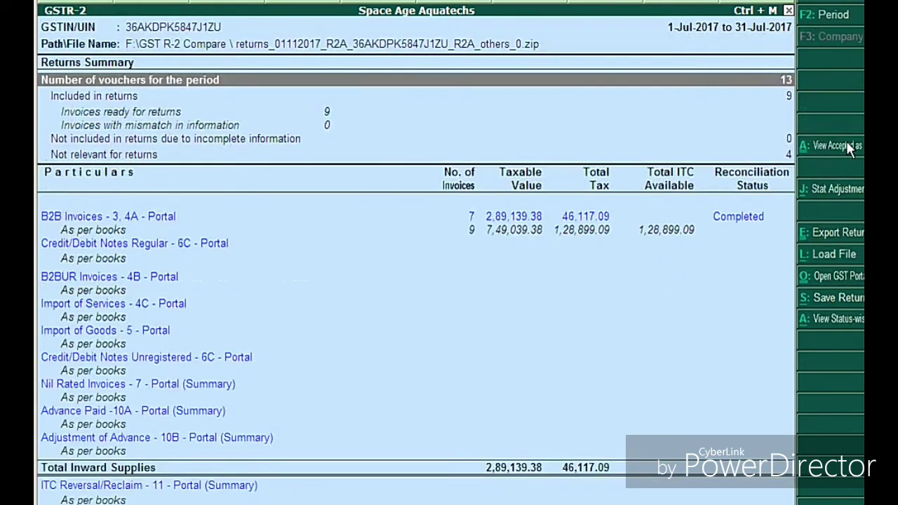
- Examine the GSTR-2 returns summary, comparing the portal and book figures and reconciliation status of B2B Invoices
{"action": "key", "text": "Down"}
{"action": "key", "text": "Down"}
{"action": "key", "text": "Down"}
{"action": "key", "text": "Down"}
{"action": "key", "text": "Down"}
{"action": "key", "text": "Down"}
{"action": "key", "text": "Down"}
{"action": "key", "text": "Up"}
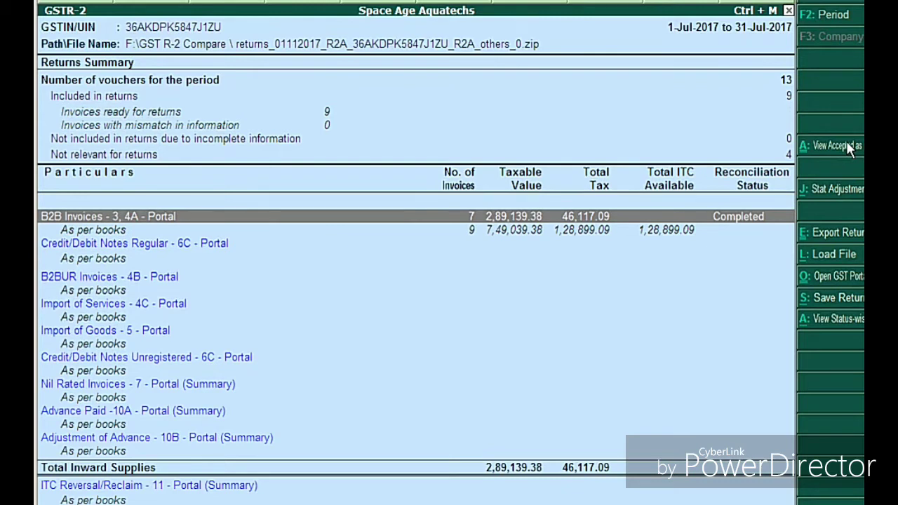
{"action": "key", "text": "Up"}
{"action": "key", "text": "Up"}
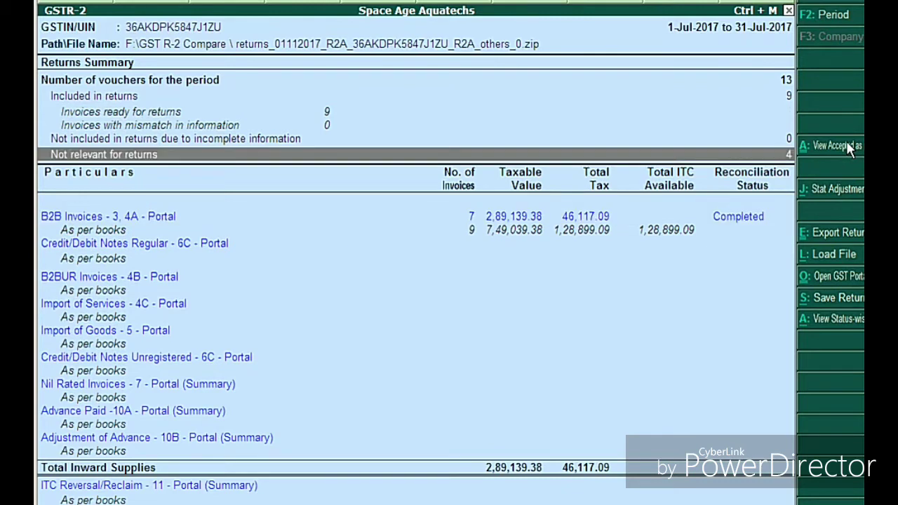
{"action": "key", "text": "Down"}
{"action": "key", "text": "Down"}
{"action": "key", "text": "Down"}
{"action": "key", "text": "Up"}
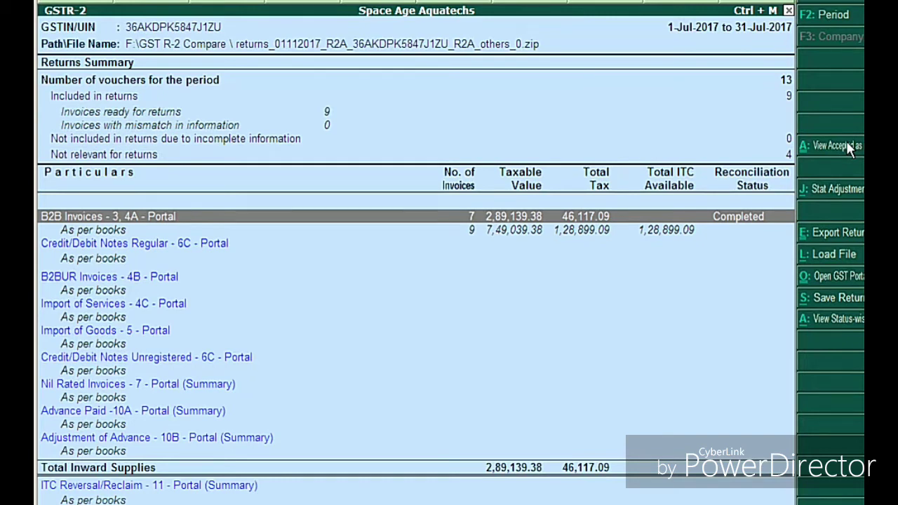
{"action": "key", "text": "Up"}
{"action": "key", "text": "Down"}
{"action": "key", "text": "Down"}
{"action": "key", "text": "Up"}
- Open the voucher register of Pharma Chem Engineer from the B2B Invoices party register
{"action": "key", "text": "Return"}
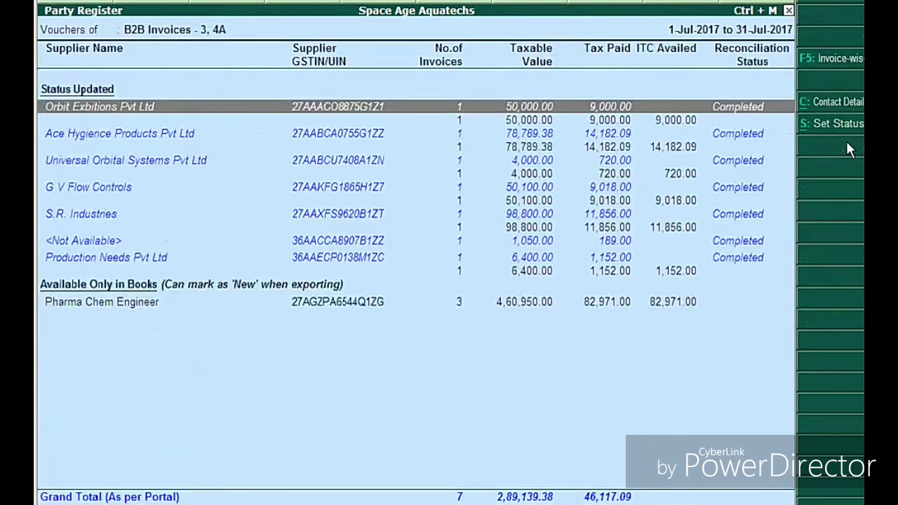
{"action": "key", "text": "Down"}
{"action": "key", "text": "Down"}
{"action": "key", "text": "Down"}
{"action": "key", "text": "Down"}
{"action": "key", "text": "Down"}
{"action": "key", "text": "Down"}
{"action": "key", "text": "Down"}
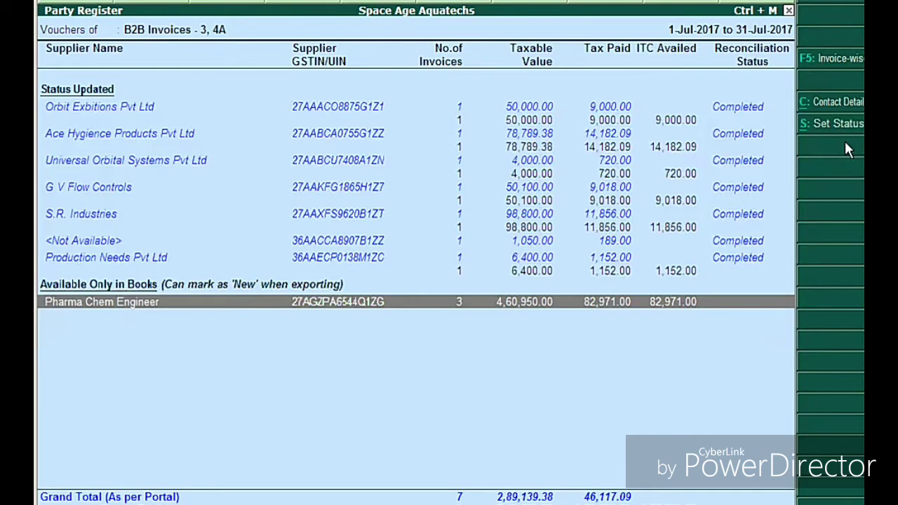
{"action": "key", "text": "Return"}
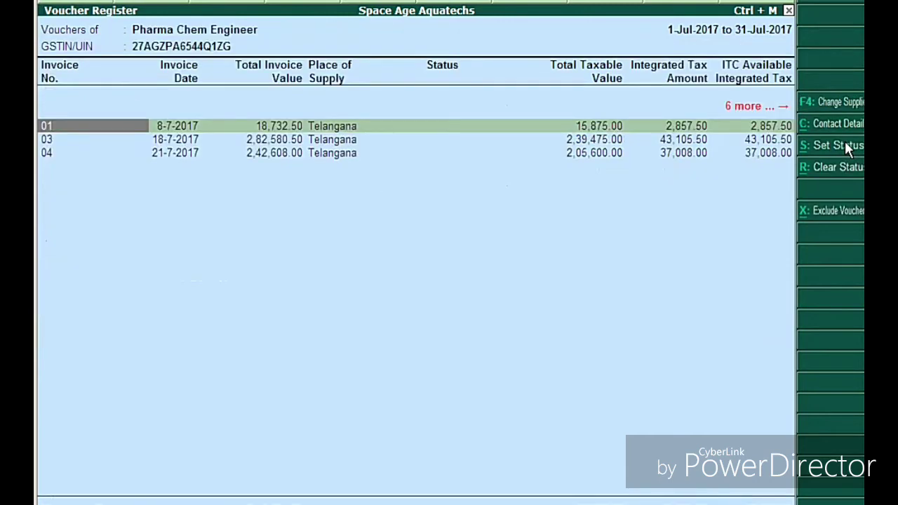
- Open the purchase voucher for Pharma Chem Engineer invoice 01 and copy the supplier's GSTIN from its party details
{"action": "key", "text": "Return"}
{"action": "key", "text": "Return"}
{"action": "key", "text": "Return"}
{"action": "key", "text": "Return"}
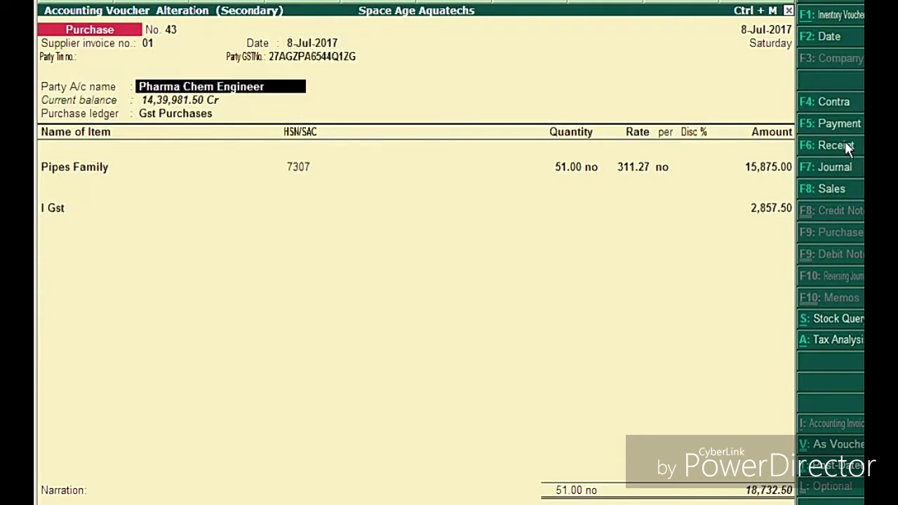
{"action": "key", "text": "Return"}
{"action": "key", "text": "Return"}
{"action": "key", "text": "Return"}
{"action": "key", "text": "Return"}
{"action": "key", "text": "Return"}
{"action": "key", "text": "Return"}
{"action": "key", "text": "ctrl+c"}
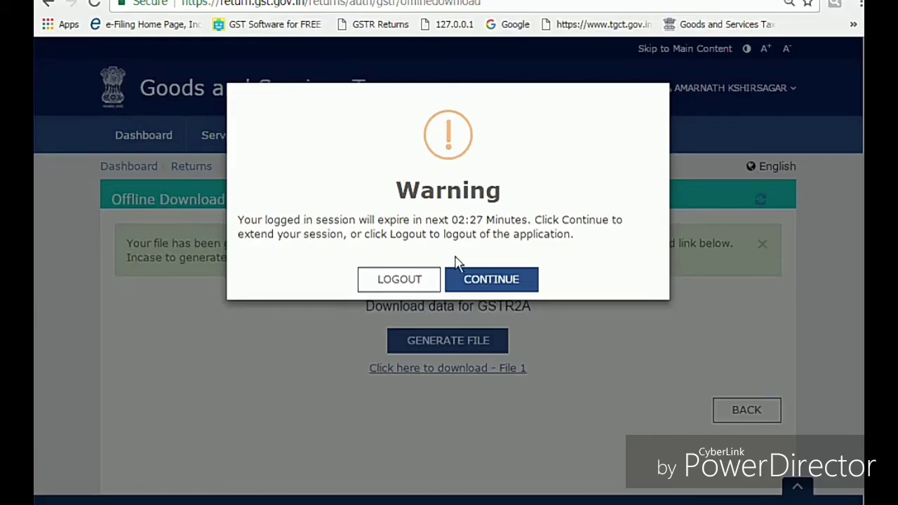
- Switch to the GST portal, extend the login session and open the taxpayer search by GSTIN/UIN
{"action": "left_click", "coordinate": [481, 281]}
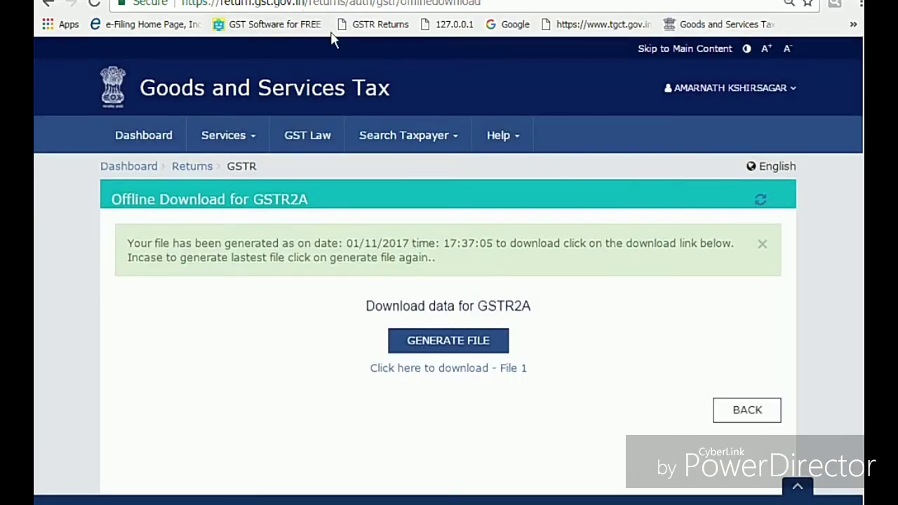
{"action": "left_click", "coordinate": [425, 141]}
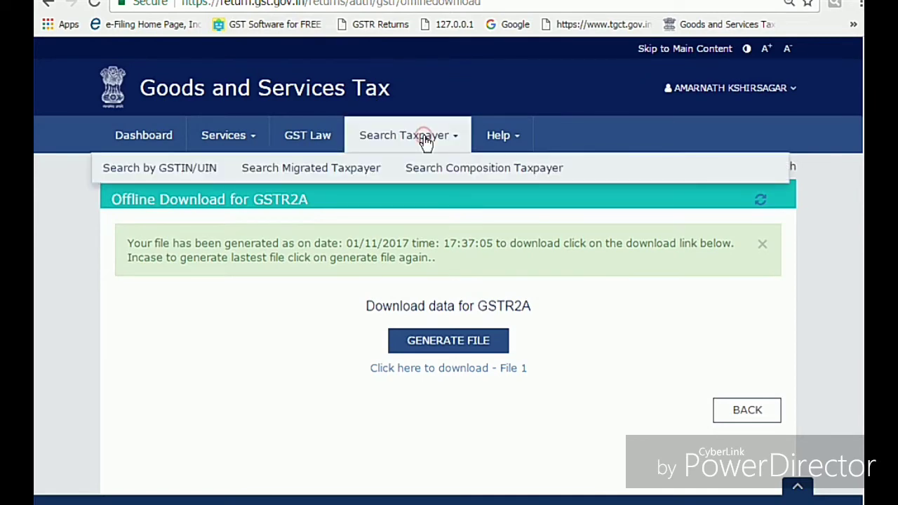
{"action": "left_click", "coordinate": [172, 170]}
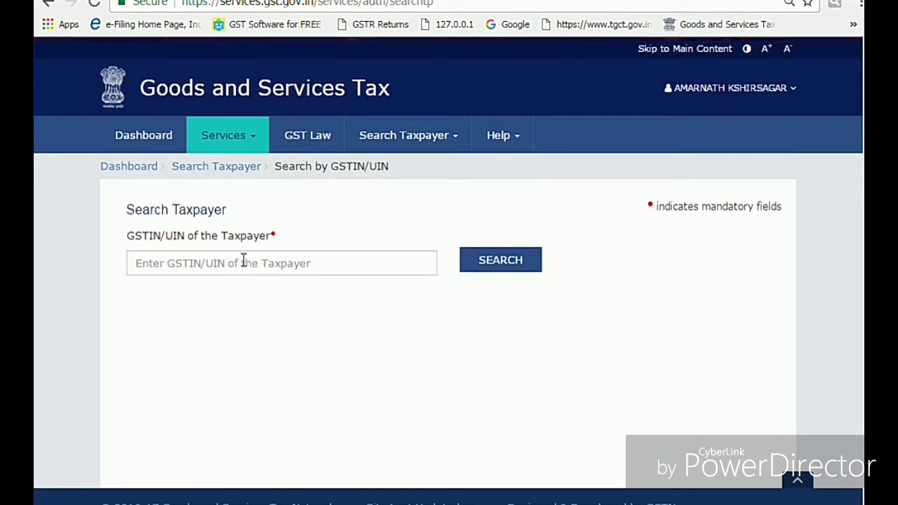
- Search for the taxpayer with the copied GSTIN and examine the supplier's registration profile
{"action": "left_click", "coordinate": [242, 262]}
{"action": "key", "text": "ctrl+v"}
{"action": "key", "text": "Return"}
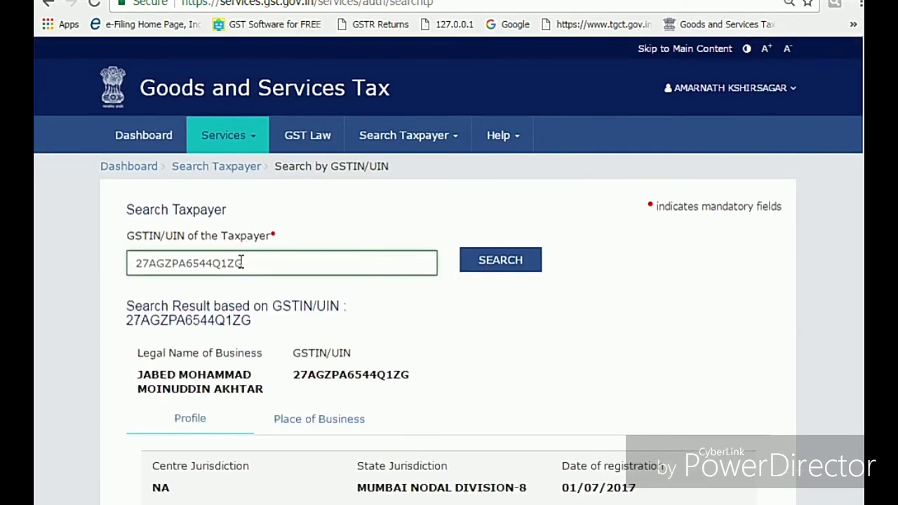
{"action": "scroll", "coordinate": [332, 322], "scroll_direction": "down", "scroll_amount": 3}
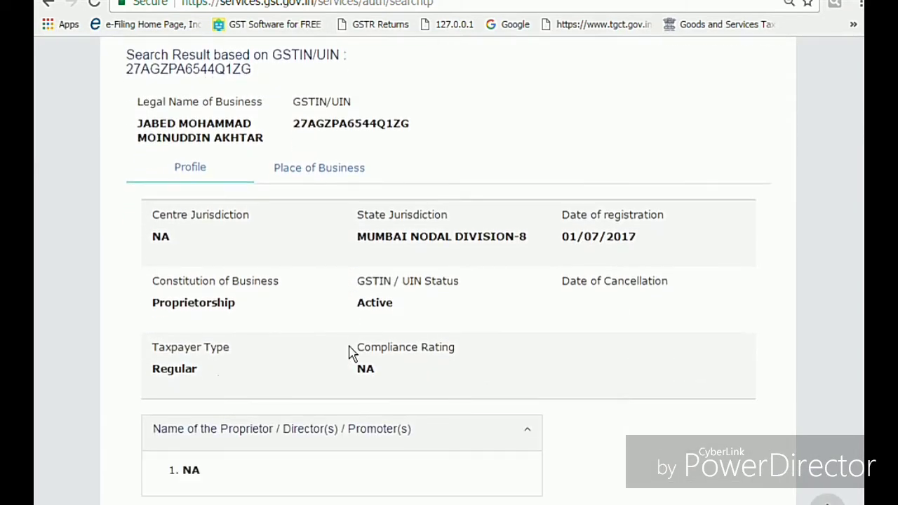
{"action": "scroll", "coordinate": [350, 353], "scroll_direction": "up", "scroll_amount": 3}
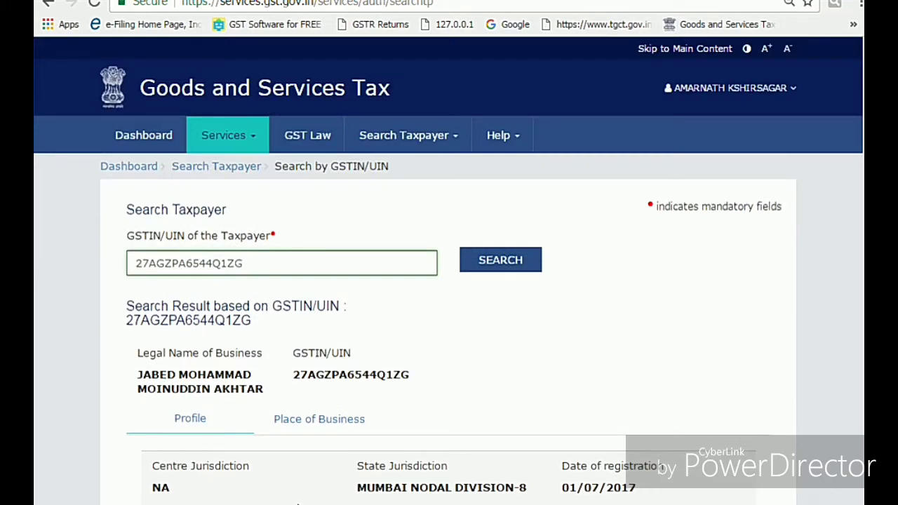
- Switch back to Tally, accept the Pharma Chem Engineer purchase voucher and return to the party register
{"action": "key", "text": "alt+Tab"}
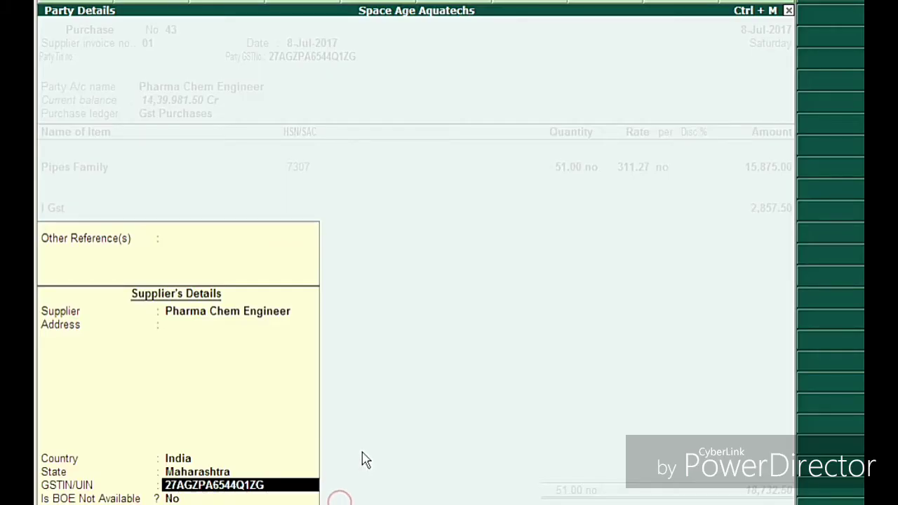
{"action": "key", "text": "Return"}
{"action": "key", "text": "Return"}
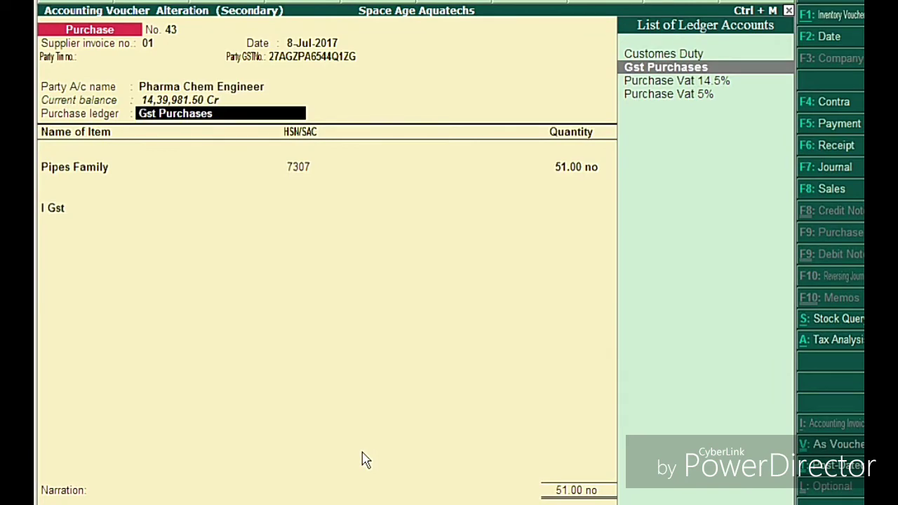
{"action": "key", "text": "ctrl+a"}
{"action": "key", "text": "Escape"}
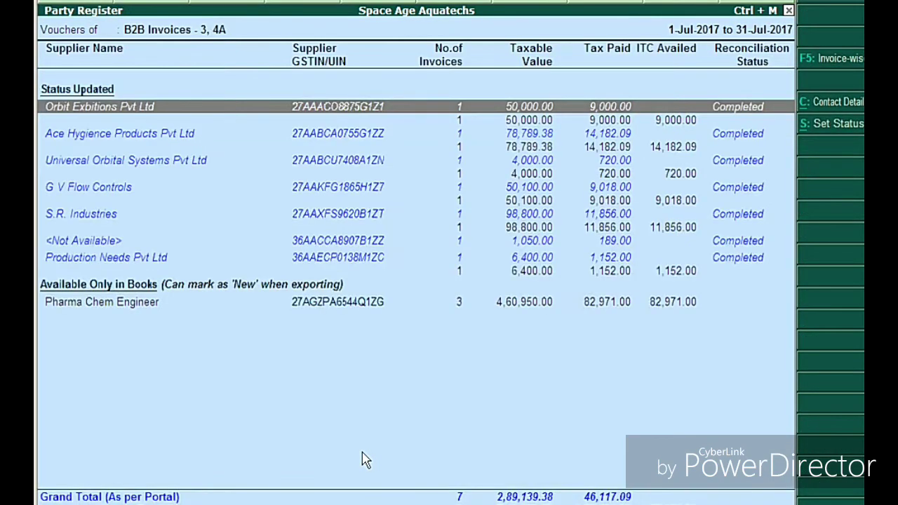
- Check which invoice status can be set for Pharma Chem Engineer's invoices that exist only in the books
{"action": "key", "text": "Down"}
{"action": "key", "text": "Down"}
{"action": "key", "text": "Down"}
{"action": "key", "text": "Down"}
{"action": "key", "text": "Down"}
{"action": "key", "text": "Down"}
{"action": "key", "text": "Down"}
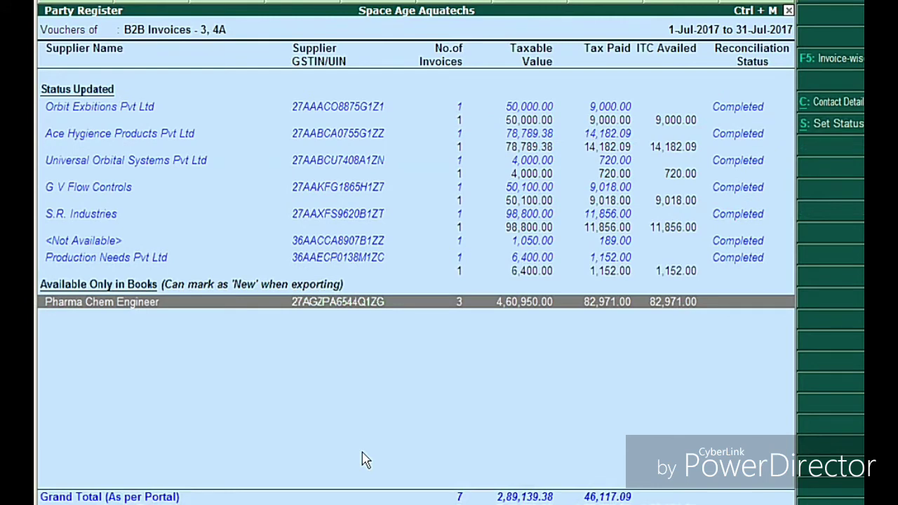
{"action": "left_click", "coordinate": [830, 125]}
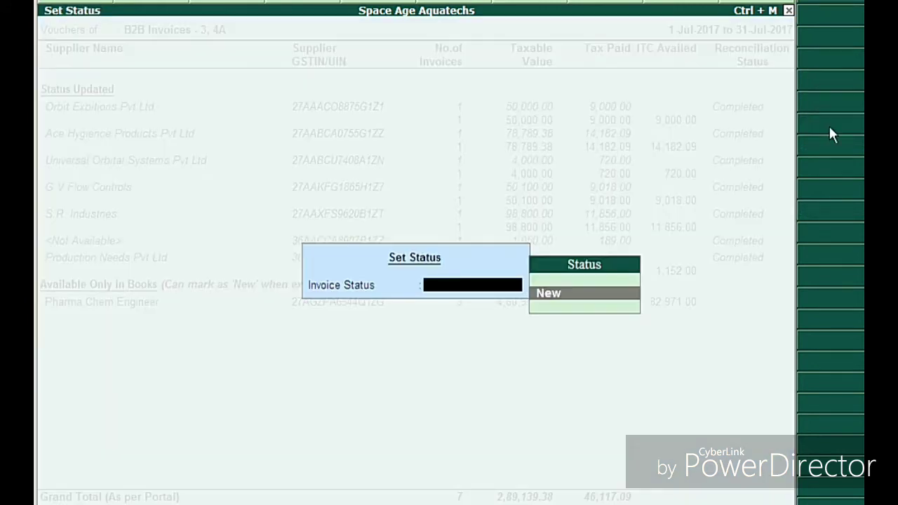
{"action": "key", "text": "Escape"}
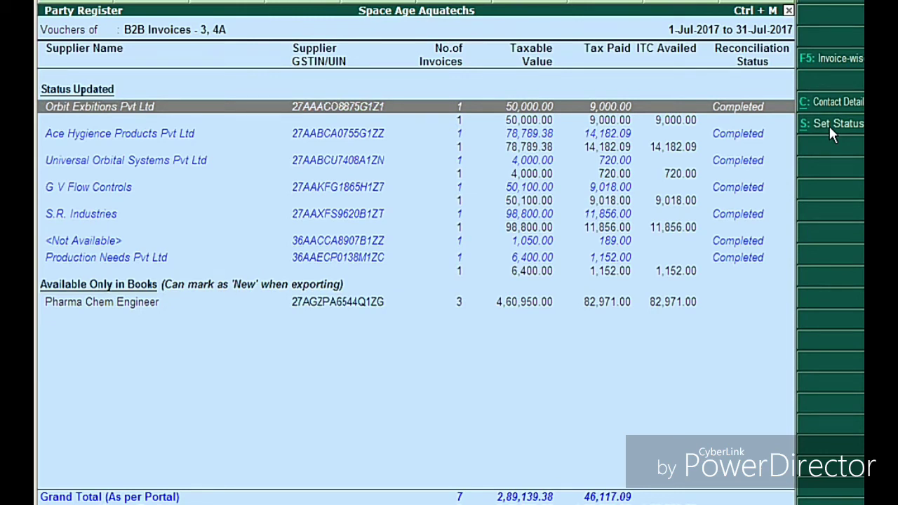
{"action": "key", "text": "Down"}
{"action": "key", "text": "Down"}
{"action": "key", "text": "Down"}
{"action": "key", "text": "Down"}
{"action": "key", "text": "Down"}
{"action": "key", "text": "Down"}
{"action": "key", "text": "Down"}
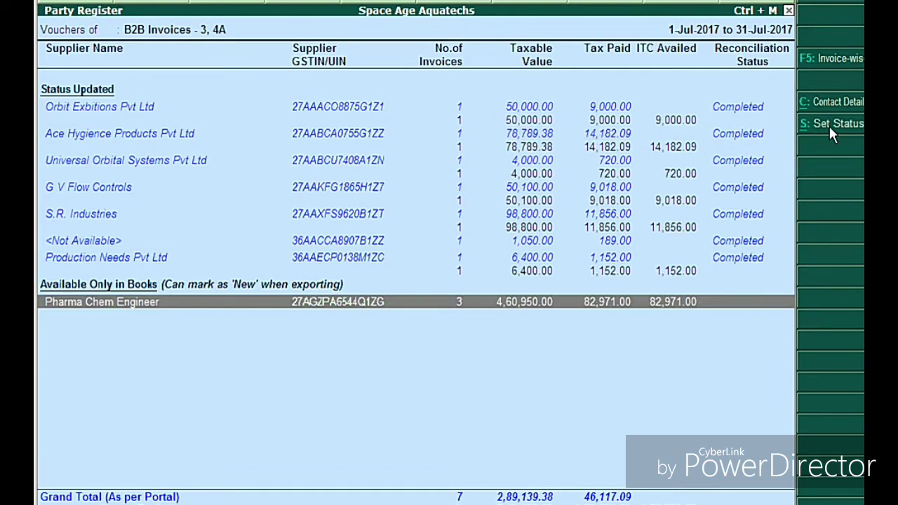
{"action": "left_click", "coordinate": [835, 124]}
{"action": "key", "text": "Escape"}
{"action": "key", "text": "Home"}
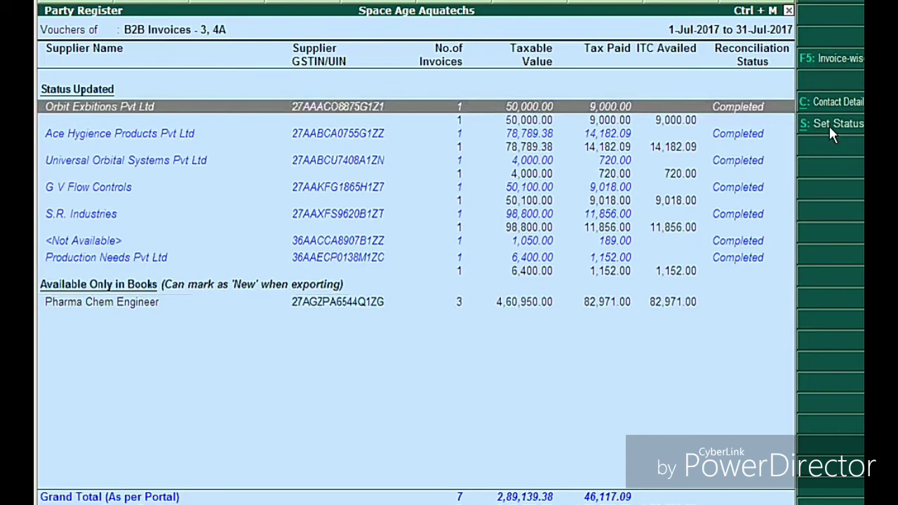
- Return to the GSTR-2 summary and recheck the B2B Invoices counts and reconciliation status
{"action": "key", "text": "Escape"}
{"action": "key", "text": "Down"}
{"action": "key", "text": "Down"}
{"action": "key", "text": "Down"}
{"action": "key", "text": "Down"}
{"action": "key", "text": "Down"}
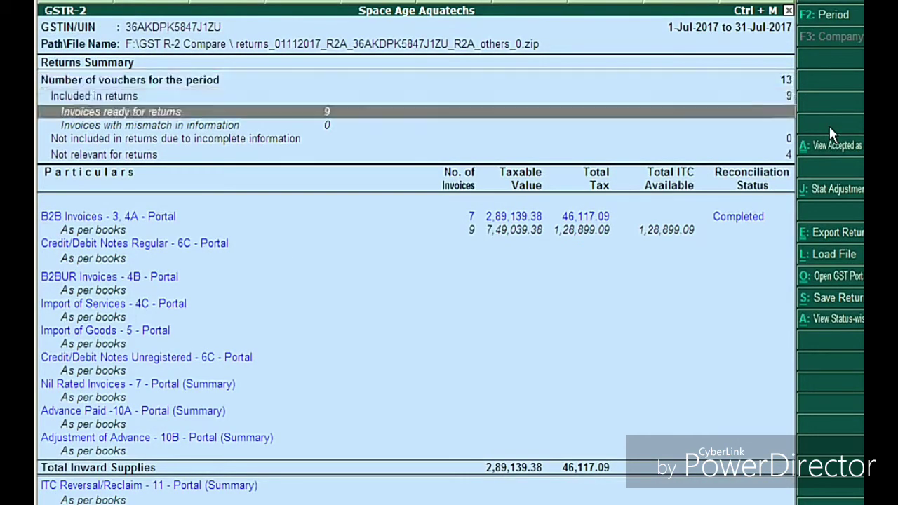
{"action": "key", "text": "Up"}
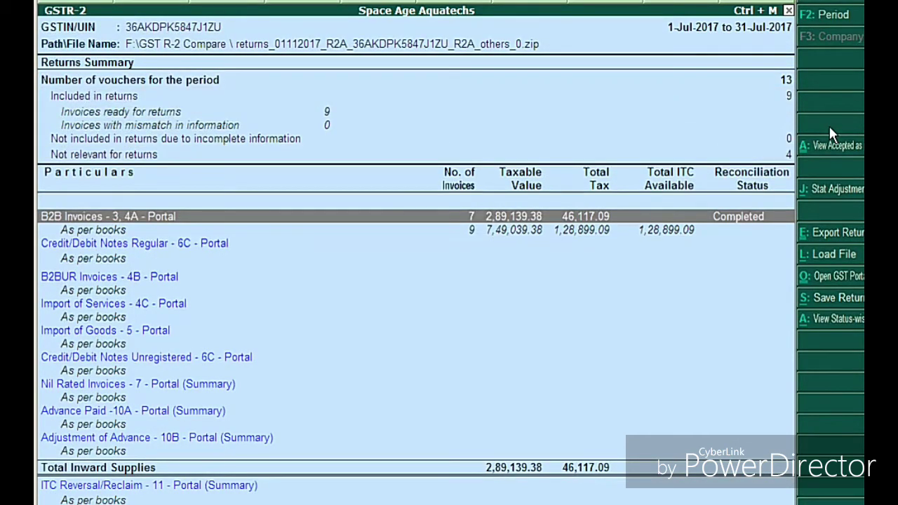
{"action": "key", "text": "Down"}
{"action": "key", "text": "Up"}
{"action": "key", "text": "Down"}
{"action": "key", "text": "Up"}
- Reopen the B2B Invoices party register, examine the book-only Pharma Chem Engineer entry and return to the GSTR-2 summary
{"action": "key", "text": "Return"}
{"action": "key", "text": "Down"}
{"action": "key", "text": "Down"}
{"action": "key", "text": "Down"}
{"action": "key", "text": "Down"}
{"action": "key", "text": "Down"}
{"action": "key", "text": "Down"}
{"action": "key", "text": "Down"}
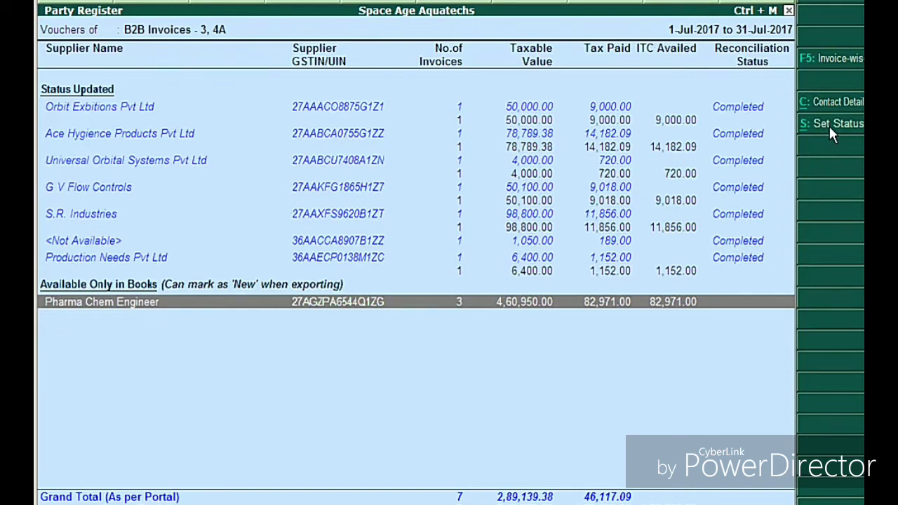
{"action": "key", "text": "Escape"}
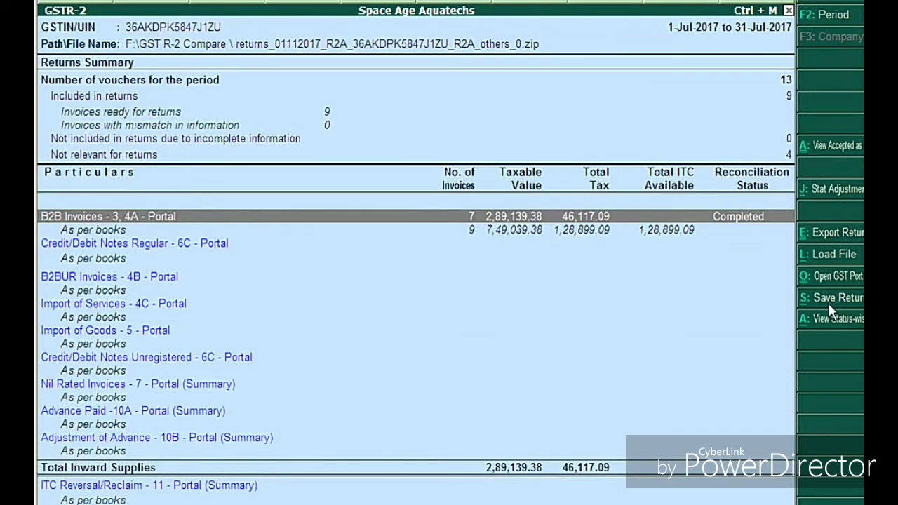
- Check the return export option for including book-only transactions with the status 'New' and return to the GSTR-2 summary
{"action": "left_click", "coordinate": [819, 236]}
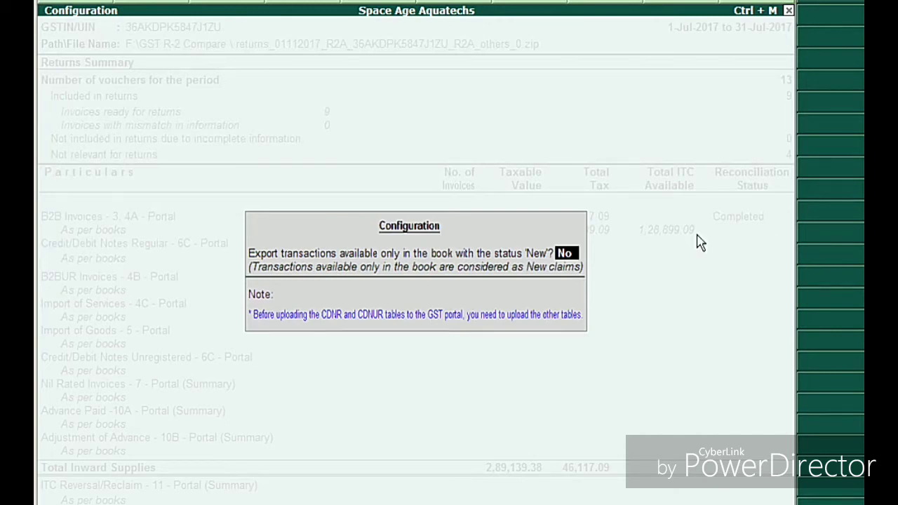
{"action": "key", "text": "Return"}
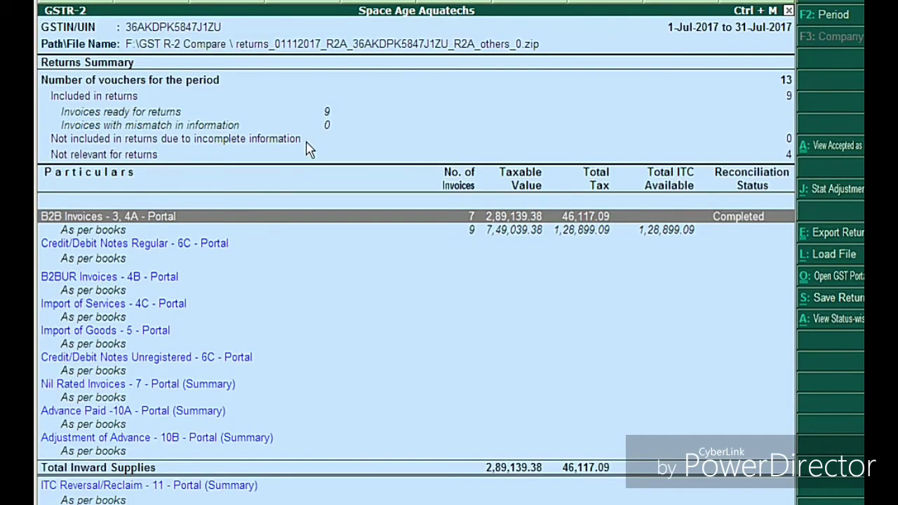
{"action": "key", "text": "Down"}
{"action": "key", "text": "Up"}
{"action": "key", "text": "Down"}
{"action": "key", "text": "Up"}
- Open the B2B Invoices party register and review the suppliers from Orbit Exbitions Pvt Ltd through Pharma Chem Engineer
{"action": "key", "text": "Return"}
{"action": "key", "text": "Down"}
{"action": "key", "text": "Down"}
{"action": "key", "text": "Down"}
{"action": "key", "text": "Down"}
{"action": "key", "text": "Down"}
{"action": "key", "text": "Down"}
{"action": "key", "text": "Down"}
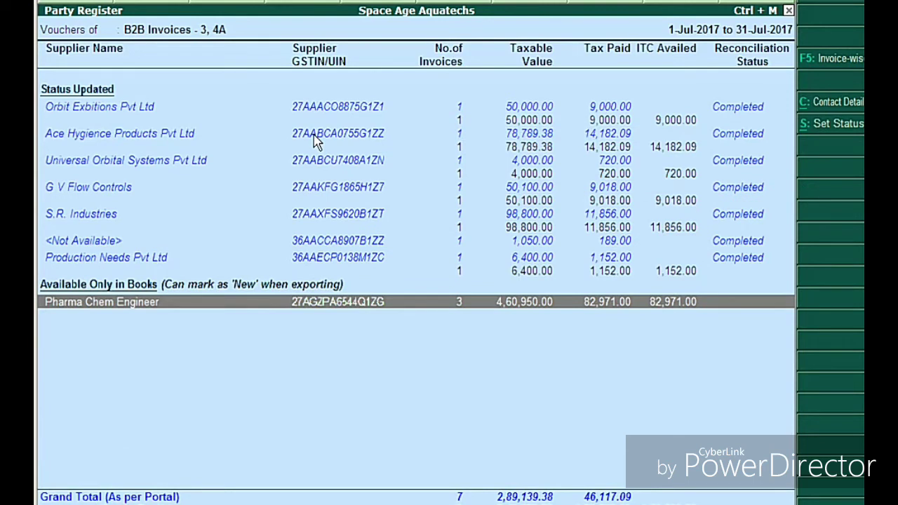
{"action": "key", "text": "Up"}
{"action": "key", "text": "Up"}
{"action": "key", "text": "Up"}
{"action": "key", "text": "Up"}
{"action": "key", "text": "Up"}
{"action": "key", "text": "Up"}
{"action": "key", "text": "Up"}
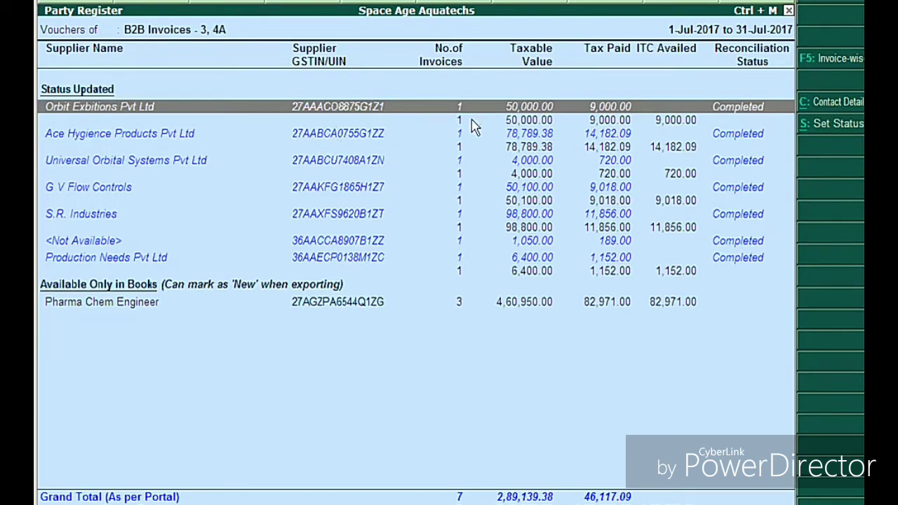
- Review the invoice statuses that can be set for Orbit Exbitions Pvt Ltd at party level
{"action": "left_click", "coordinate": [828, 124]}
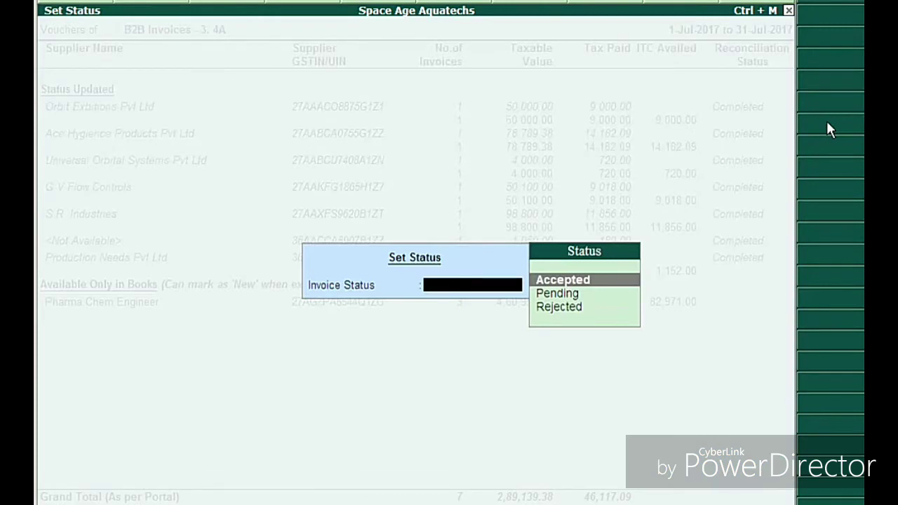
{"action": "key", "text": "Return"}
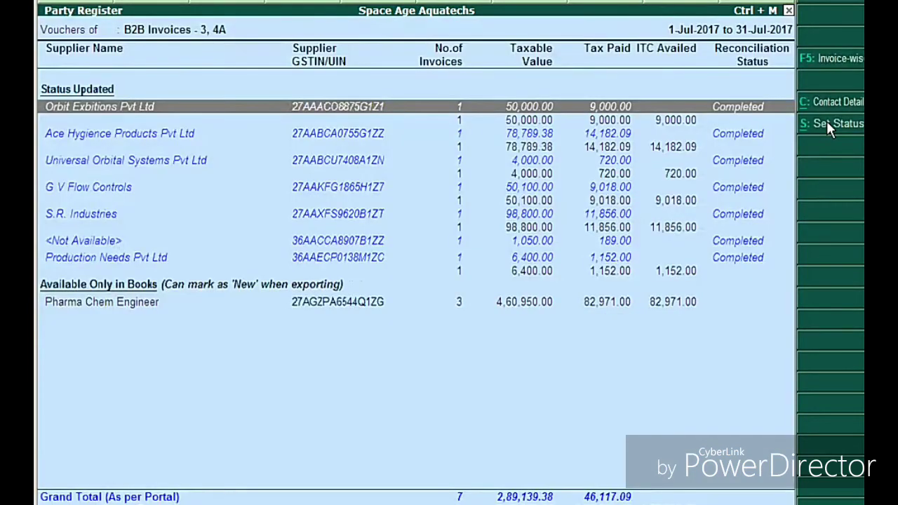
{"action": "key", "text": "Down"}
{"action": "key", "text": "Up"}
{"action": "left_click", "coordinate": [826, 121]}
{"action": "key", "text": "Escape"}
- Set the status of all three Pharma Chem Engineer invoices to New and return to the party register
{"action": "key", "text": "Down"}
{"action": "key", "text": "Down"}
{"action": "key", "text": "Down"}
{"action": "key", "text": "Down"}
{"action": "key", "text": "Down"}
{"action": "key", "text": "Down"}
{"action": "key", "text": "Down"}
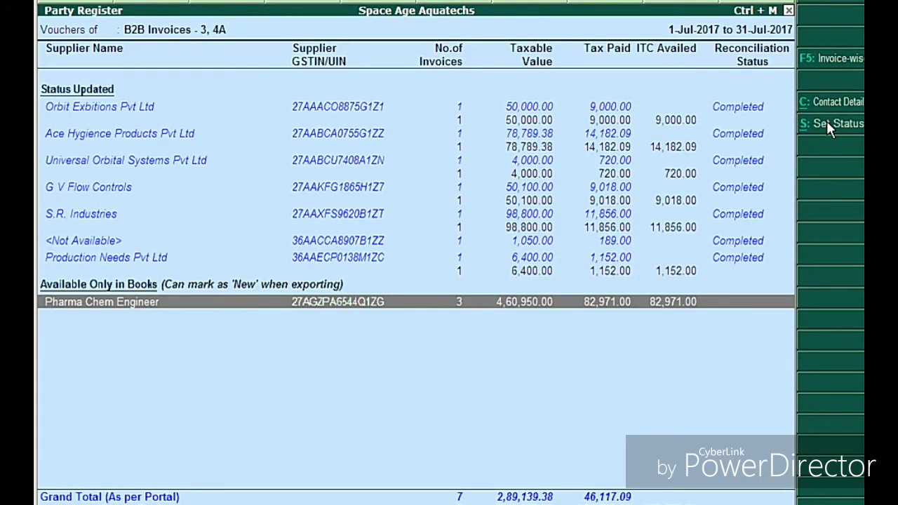
{"action": "key", "text": "Return"}
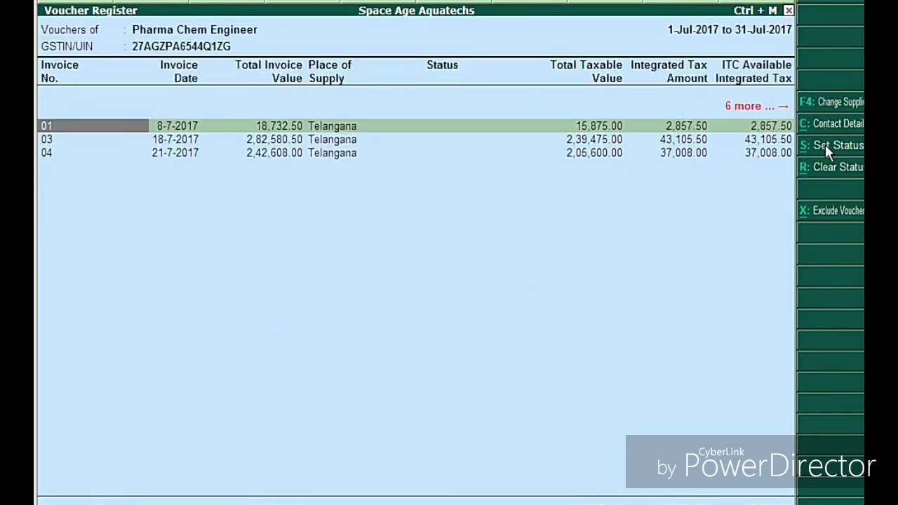
{"action": "key", "text": "ctrl+space"}
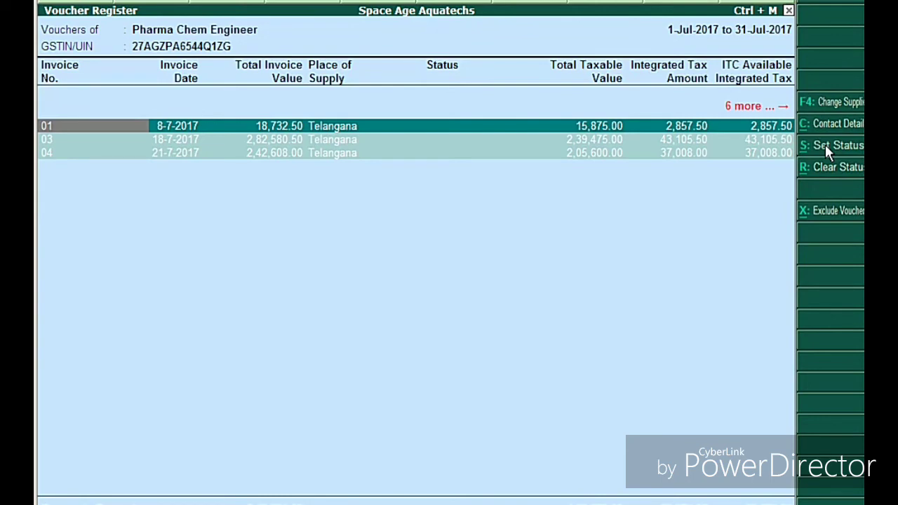
{"action": "left_click", "coordinate": [835, 147]}
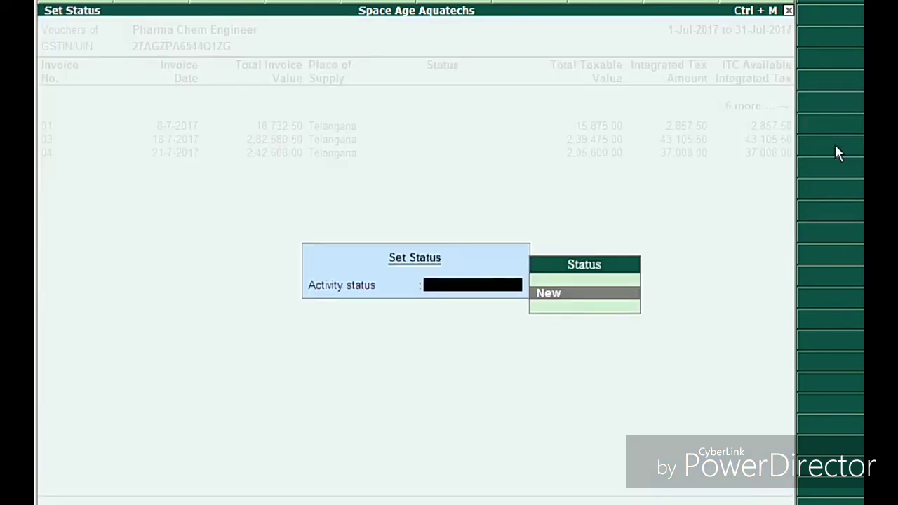
{"action": "key", "text": "Return"}
{"action": "key", "text": "Down"}
{"action": "key", "text": "Down"}
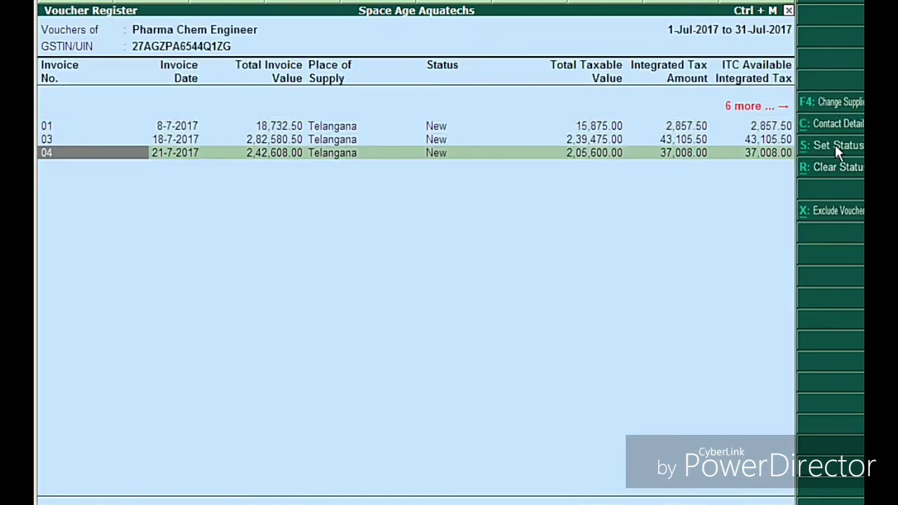
{"action": "key", "text": "Up"}
{"action": "key", "text": "Up"}
{"action": "key", "text": "Escape"}
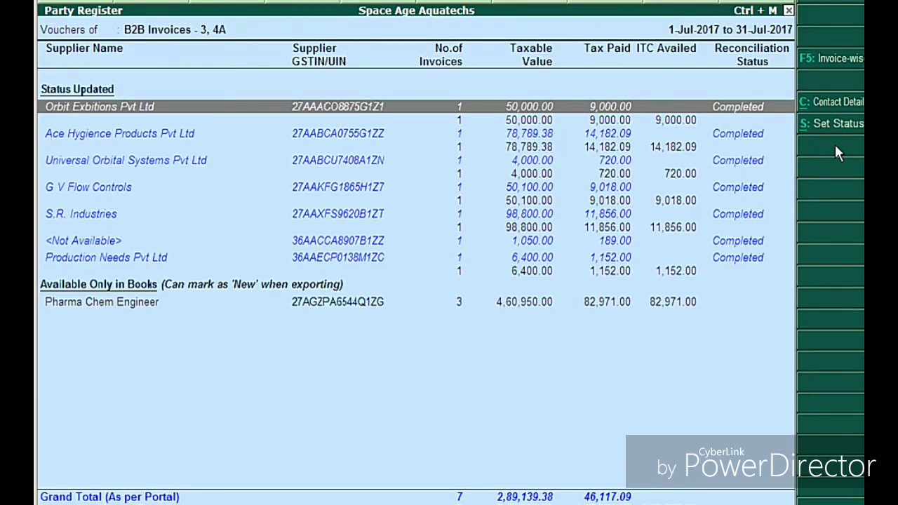
- Open Orbit Exbitions Pvt Ltd's voucher register and choose Modified as the activity status of its 6-7-2017 invoice
{"action": "key", "text": "Down"}
{"action": "key", "text": "Up"}
{"action": "key", "text": "Down"}
{"action": "key", "text": "Up"}
{"action": "key", "text": "Down"}
{"action": "key", "text": "Up"}
{"action": "key", "text": "Return"}
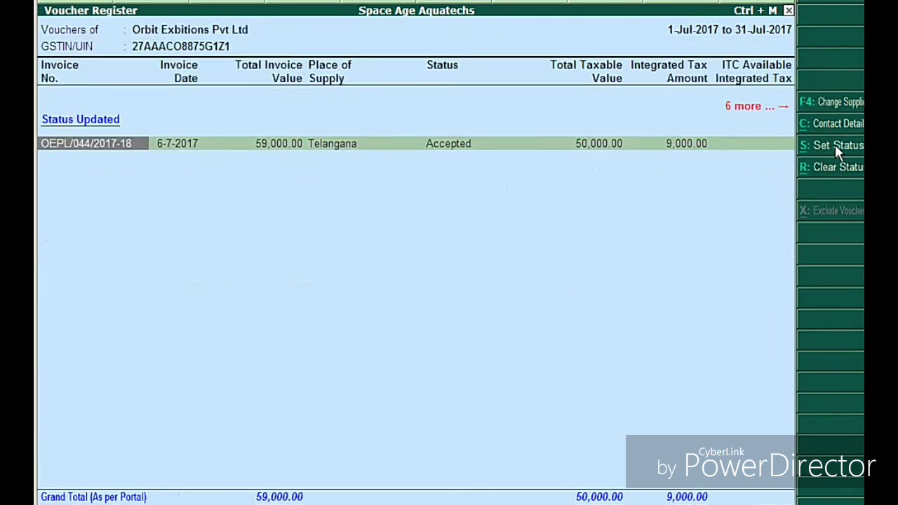
{"action": "key", "text": "alt+s"}
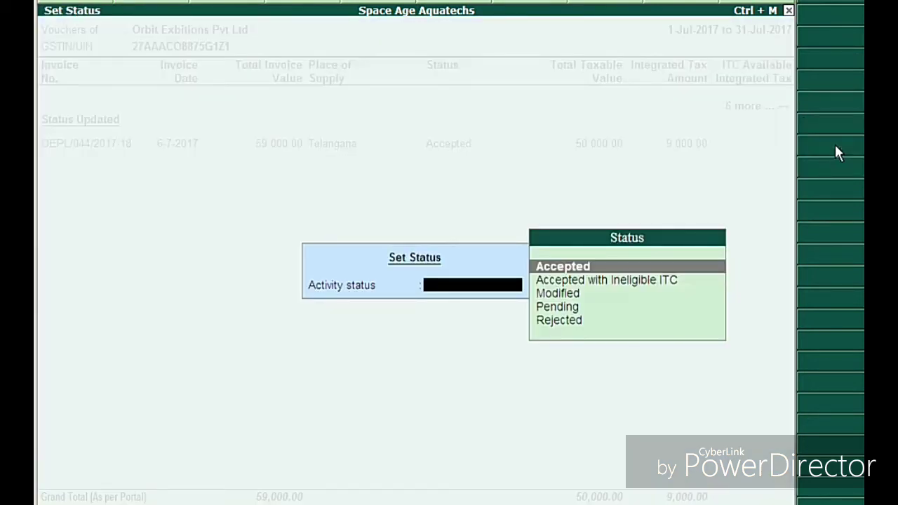
{"action": "key", "text": "Down"}
{"action": "key", "text": "Down"}
{"action": "key", "text": "Return"}
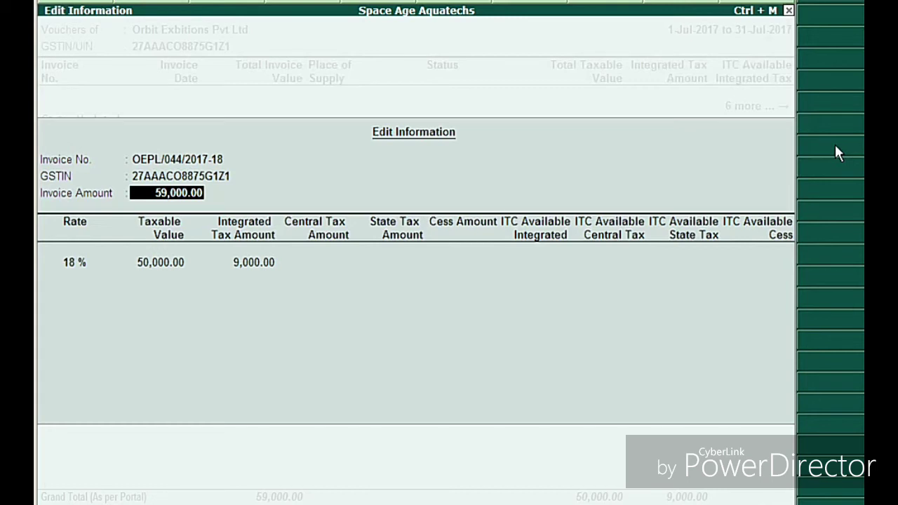
- Accept the Orbit Exbitions invoice amount, taxable value and tax details without editing them, and return to the party register
{"action": "key", "text": "Return"}
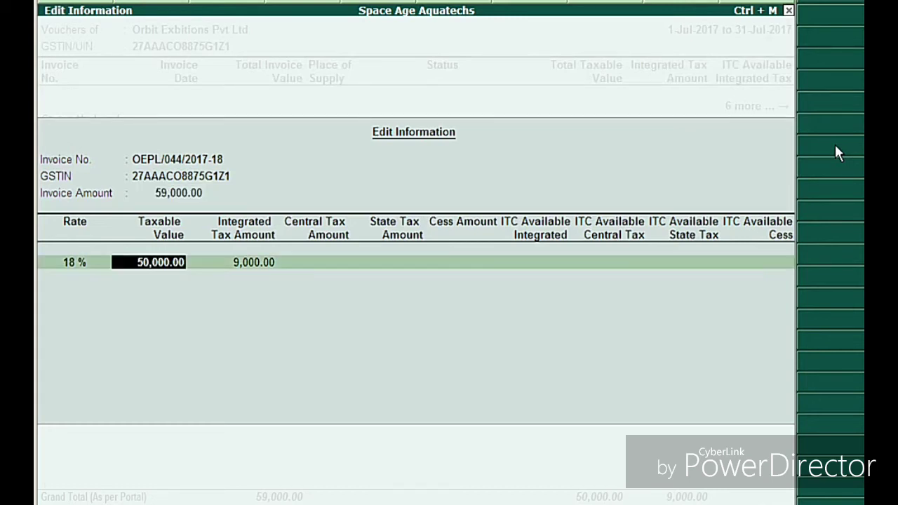
{"action": "key", "text": "Return"}
{"action": "key", "text": "Return"}
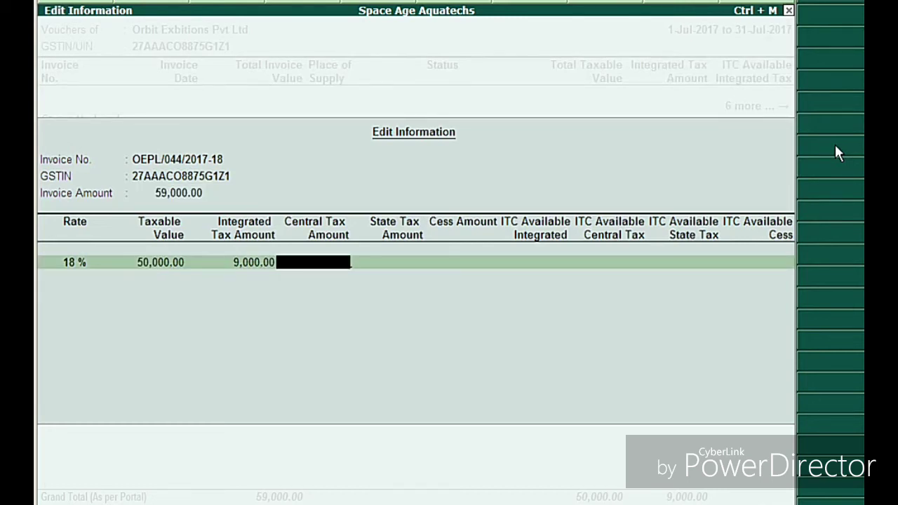
{"action": "key", "text": "Return"}
{"action": "key", "text": "Return"}
{"action": "key", "text": "Return"}
{"action": "key", "text": "Return"}
{"action": "key", "text": "Return"}
{"action": "key", "text": "Return"}
{"action": "key", "text": "Return"}
{"action": "key", "text": "Return"}
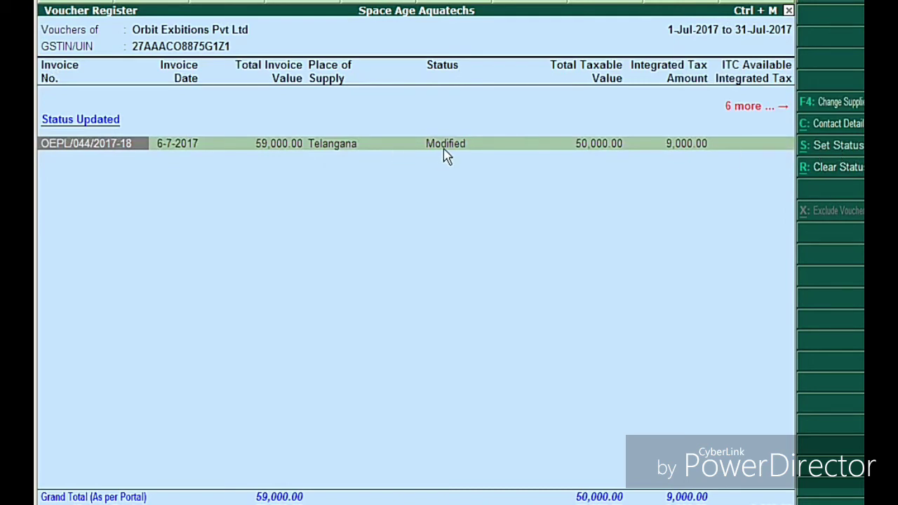
{"action": "key", "text": "Escape"}
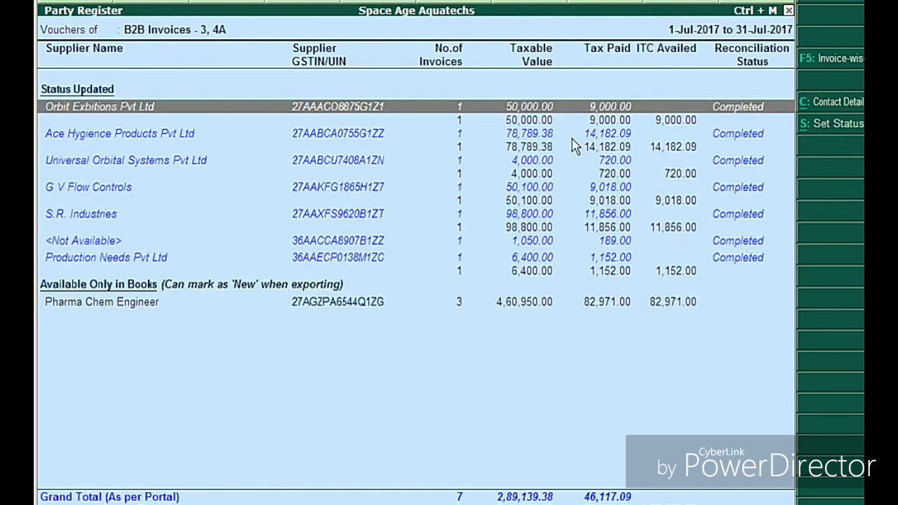
- Return to the GSTR-2 summary and export the return with book-only transactions included under the status 'New'
{"action": "key", "text": "Escape"}
{"action": "key", "text": "Down"}
{"action": "key", "text": "Down"}
{"action": "key", "text": "Down"}
{"action": "key", "text": "Down"}
{"action": "key", "text": "Down"}
{"action": "key", "text": "Down"}
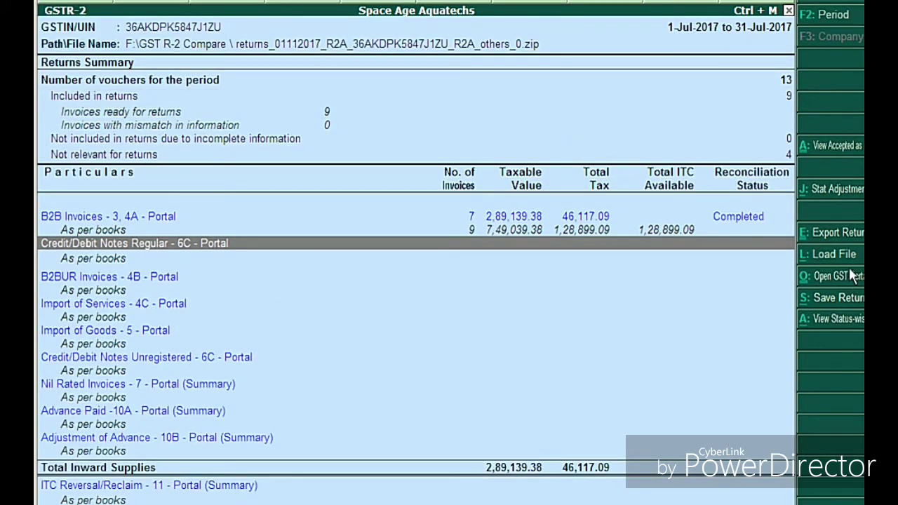
{"action": "left_click", "coordinate": [846, 230]}
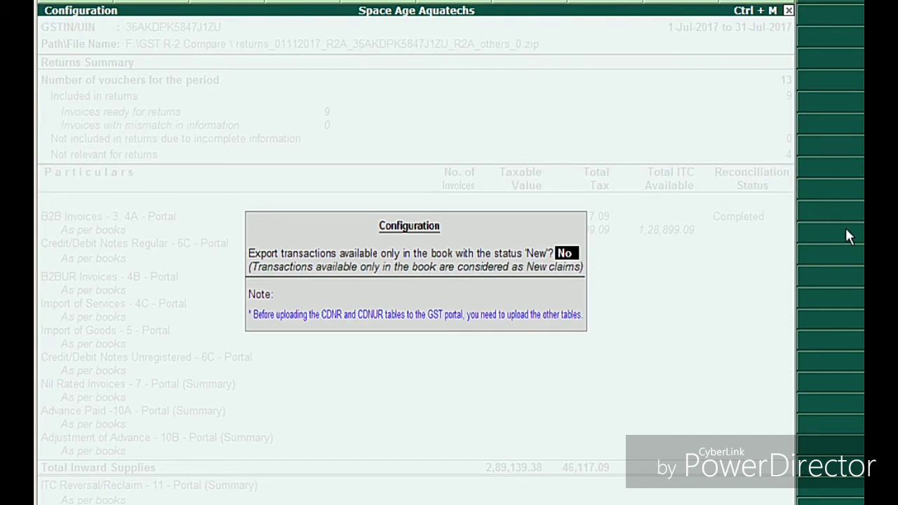
{"action": "type", "text": "Y"}
{"action": "key", "text": "Return"}
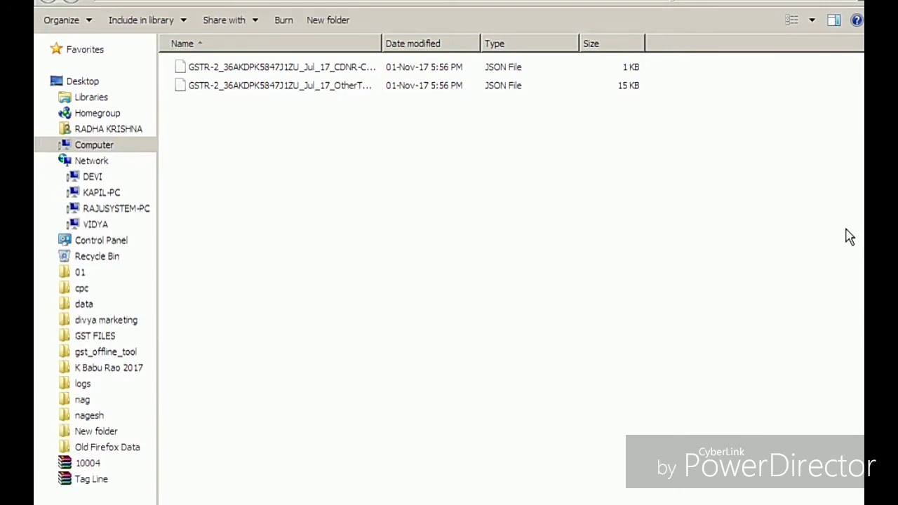
- Refresh the folder of exported GSTR-2 JSON files, inspect its parent folder and reopen FiletoUpload
{"action": "right_click", "coordinate": [316, 159]}
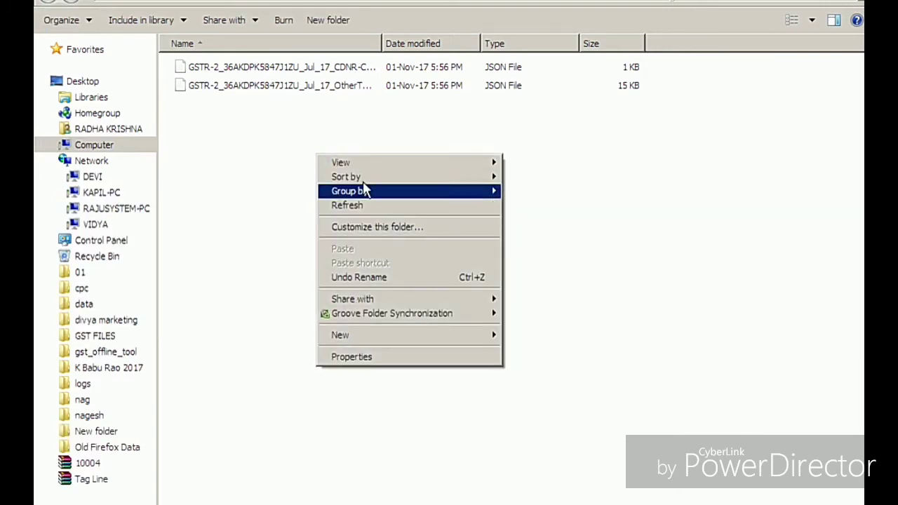
{"action": "left_click", "coordinate": [367, 207]}
{"action": "right_click", "coordinate": [271, 199]}
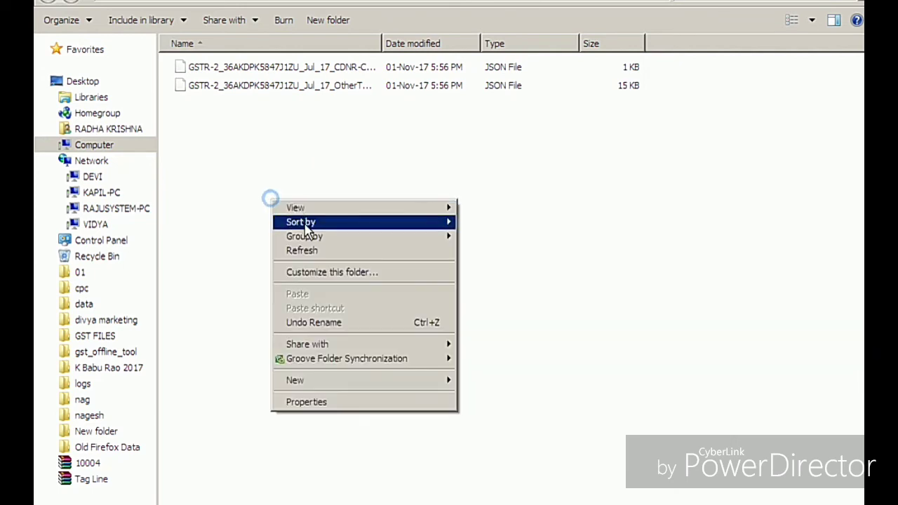
{"action": "left_click", "coordinate": [236, 187]}
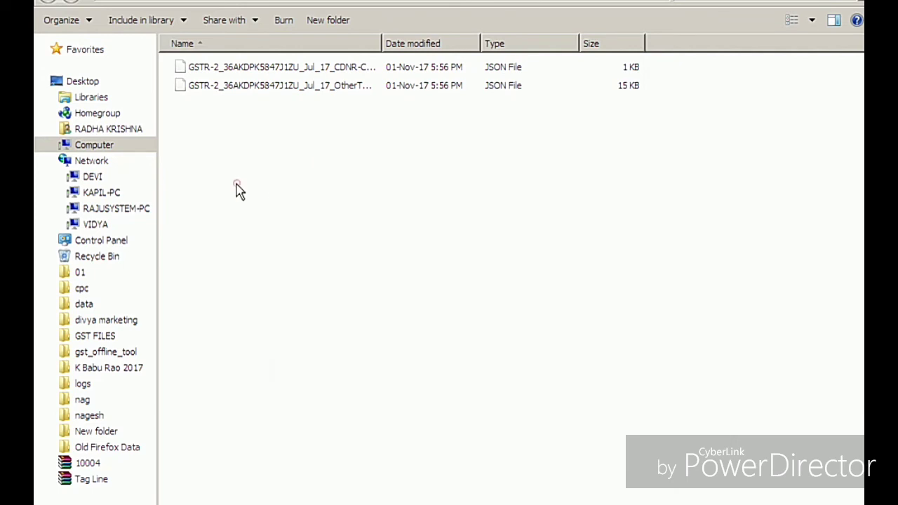
{"action": "key", "text": "BackSpace"}
{"action": "left_click", "coordinate": [263, 233]}
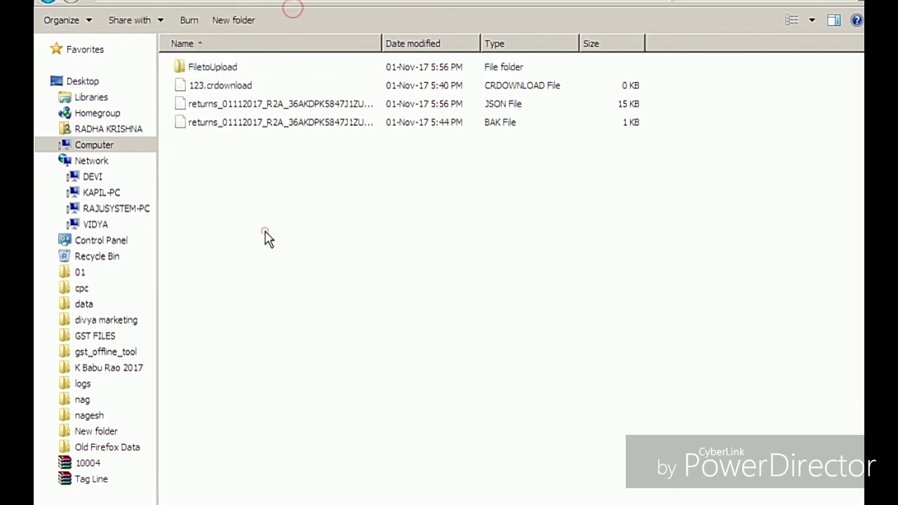
{"action": "double_click", "coordinate": [220, 67]}
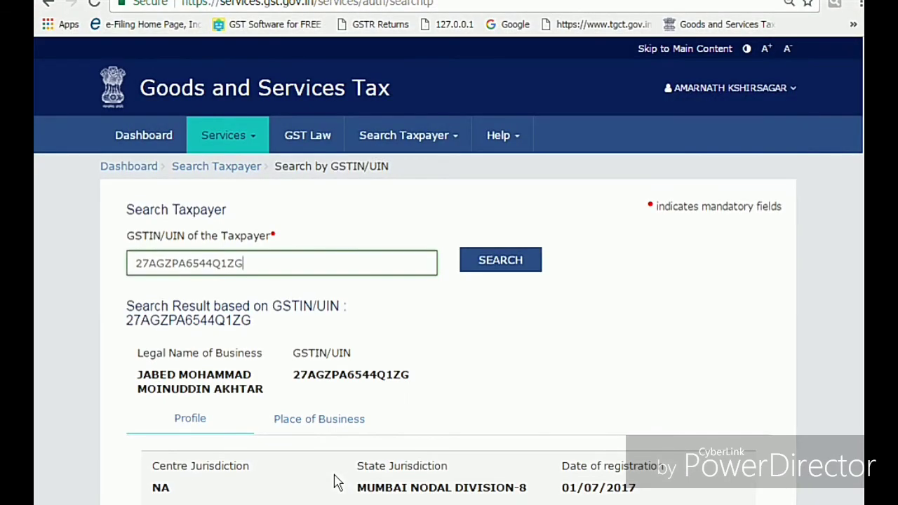
- Switch to the GST portal and display the July returns of financial year 2017-18 on the return dashboard
{"action": "left_click", "coordinate": [144, 136]}
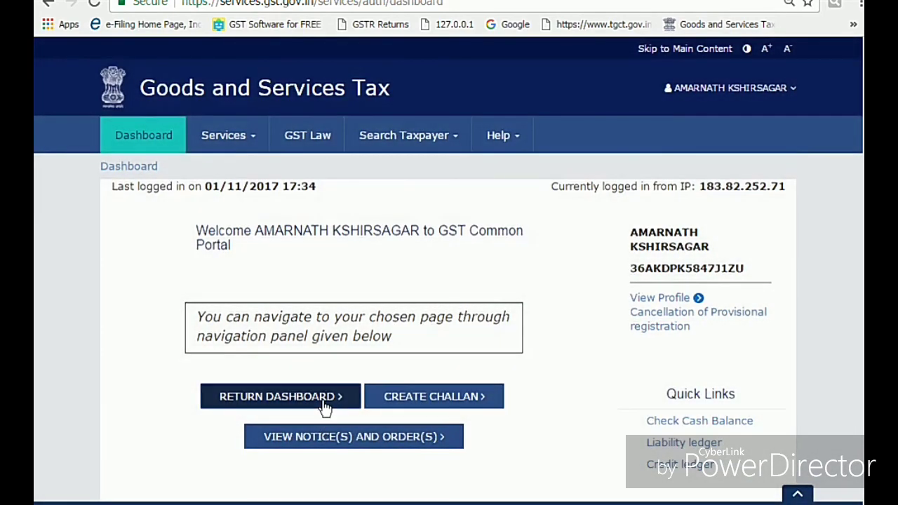
{"action": "left_click", "coordinate": [325, 407]}
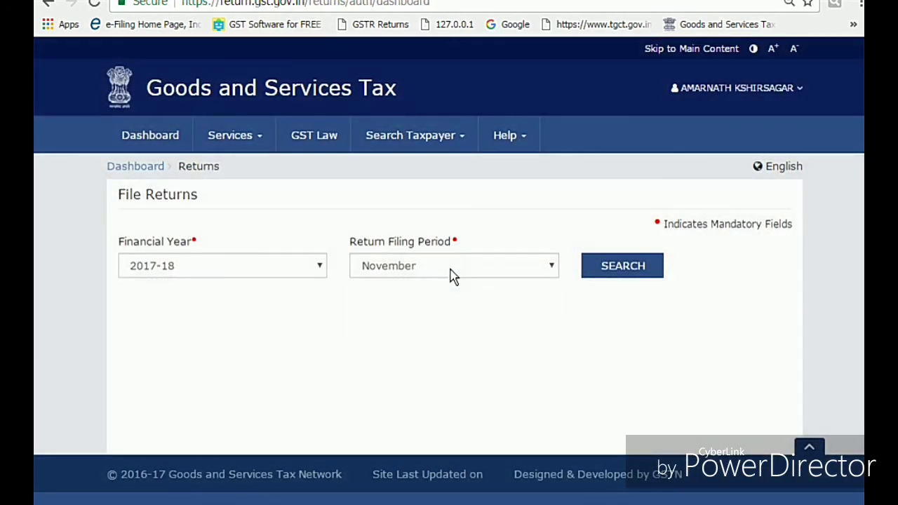
{"action": "left_click", "coordinate": [449, 273]}
{"action": "left_click", "coordinate": [435, 286]}
{"action": "left_click", "coordinate": [608, 274]}
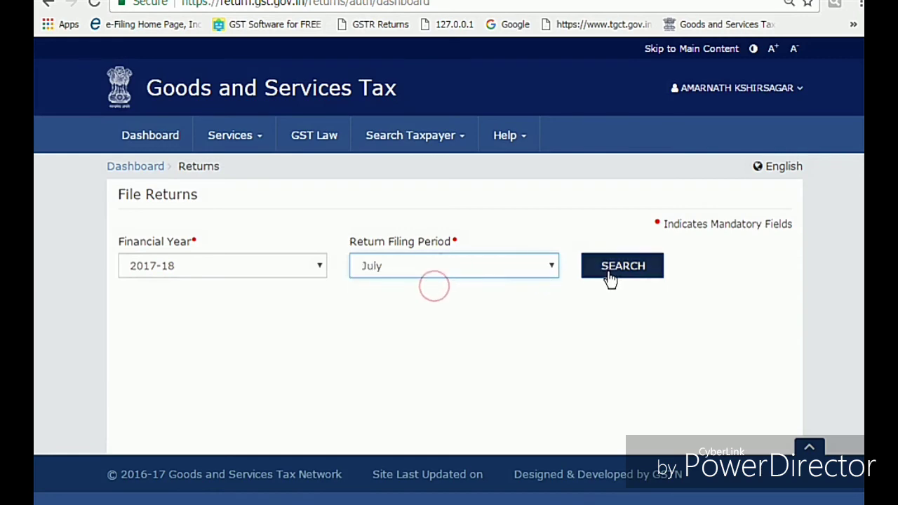
- Open the GSTR1A offline upload page and start choosing an invoice file
{"action": "scroll", "coordinate": [607, 279], "scroll_direction": "down", "scroll_amount": 3}
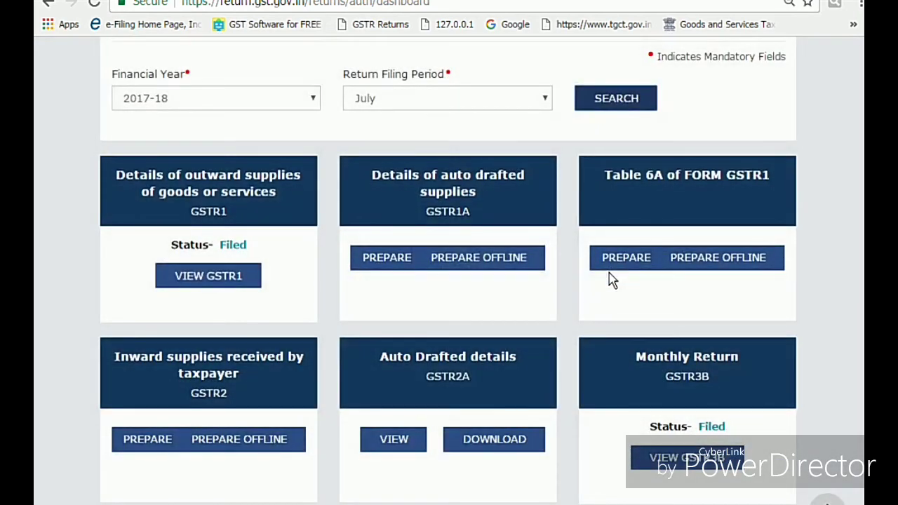
{"action": "scroll", "coordinate": [611, 279], "scroll_direction": "down", "scroll_amount": 1}
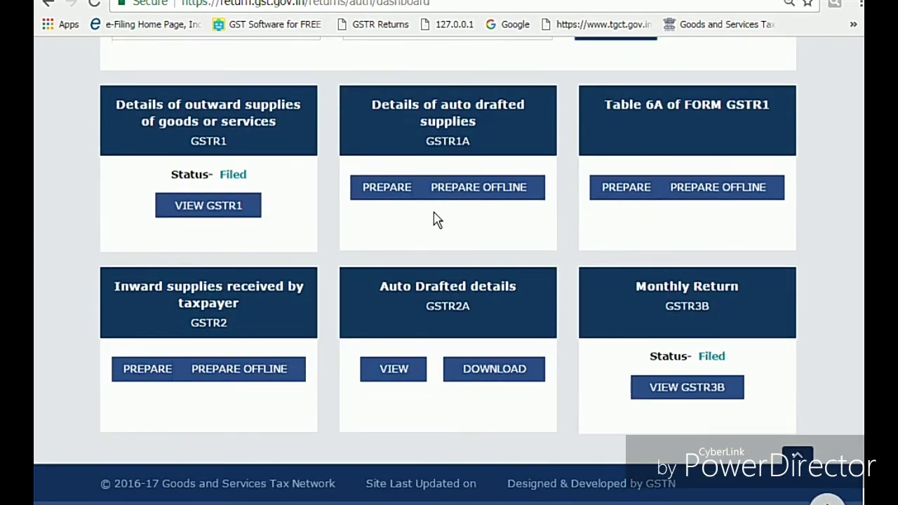
{"action": "left_click", "coordinate": [480, 193]}
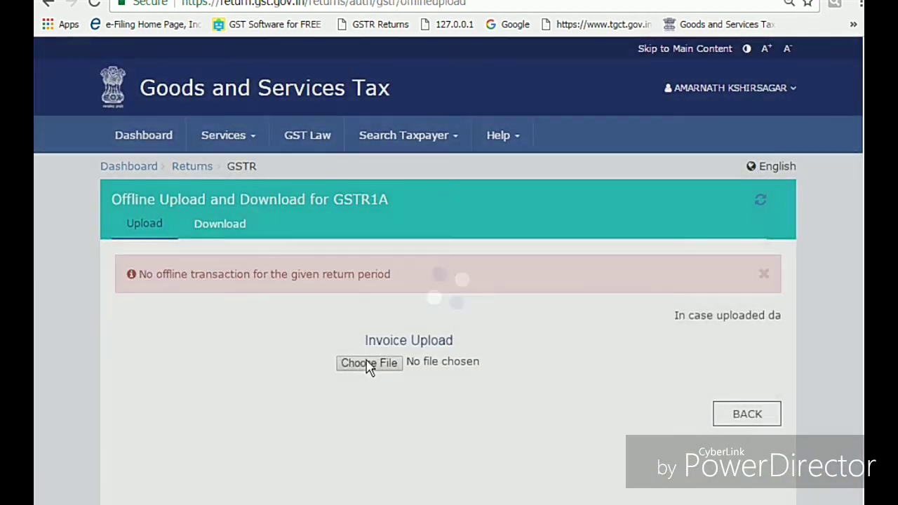
{"action": "left_click", "coordinate": [366, 363]}
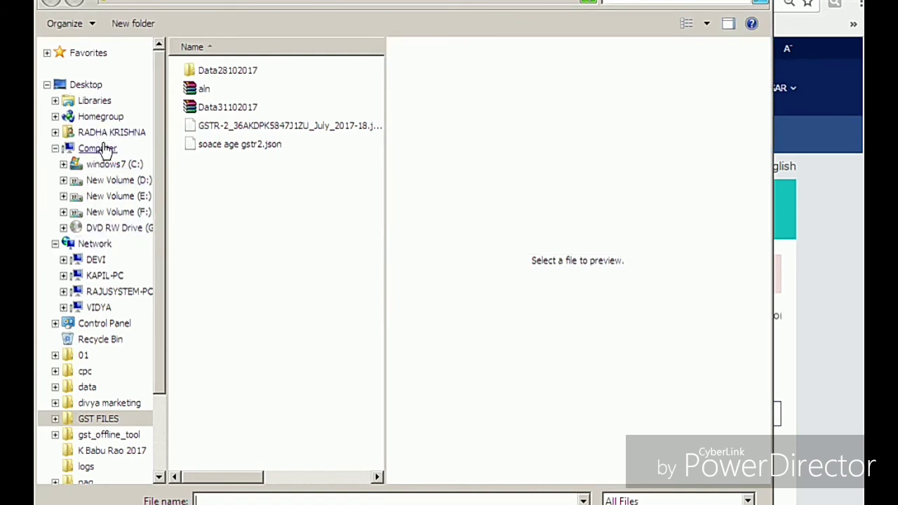
- Browse to the FiletoUpload folder inside GST R-2 Compare on the F: drive
{"action": "left_click", "coordinate": [98, 148]}
{"action": "left_click", "coordinate": [329, 229]}
{"action": "double_click", "coordinate": [329, 228]}
{"action": "left_click", "coordinate": [275, 219]}
{"action": "key", "text": "g"}
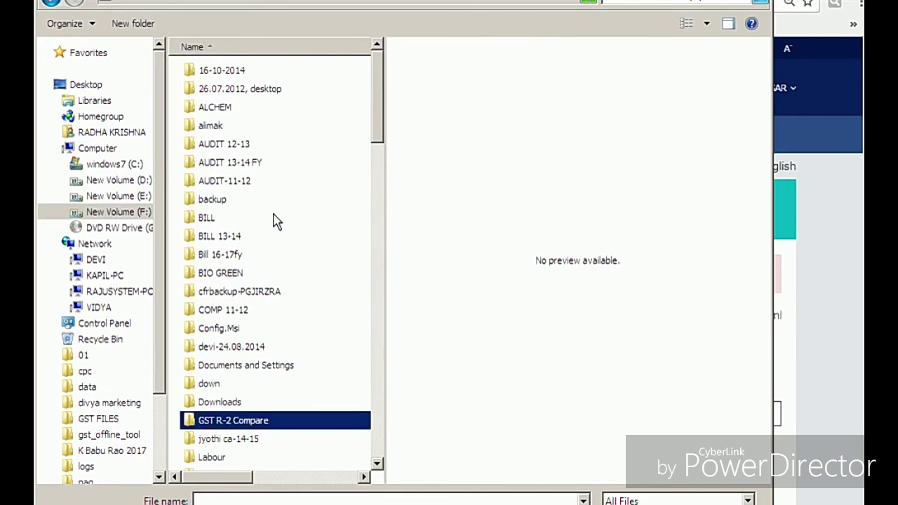
{"action": "key", "text": "Return"}
{"action": "key", "text": "f"}
{"action": "key", "text": "Return"}
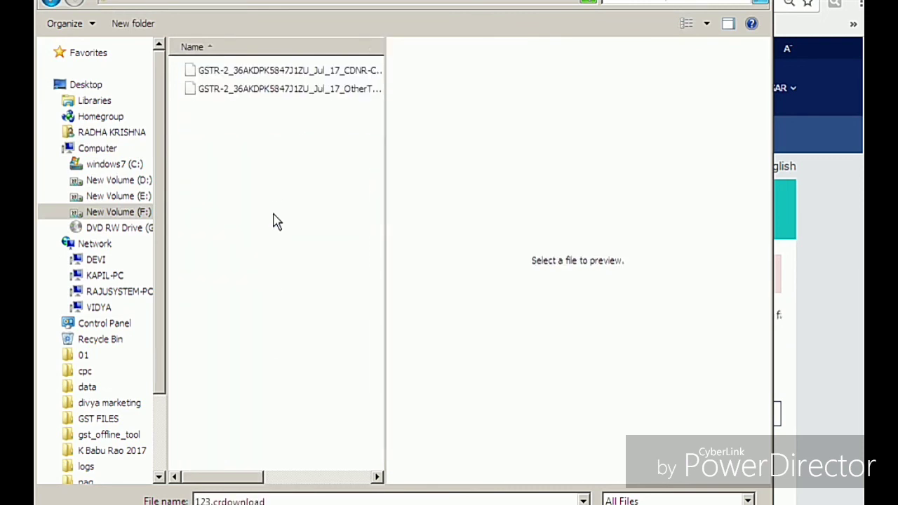
- Choose the July 2017 GSTR-2 CDNR-CDNUR JSON file and upload it as the invoice file
{"action": "left_click", "coordinate": [254, 76]}
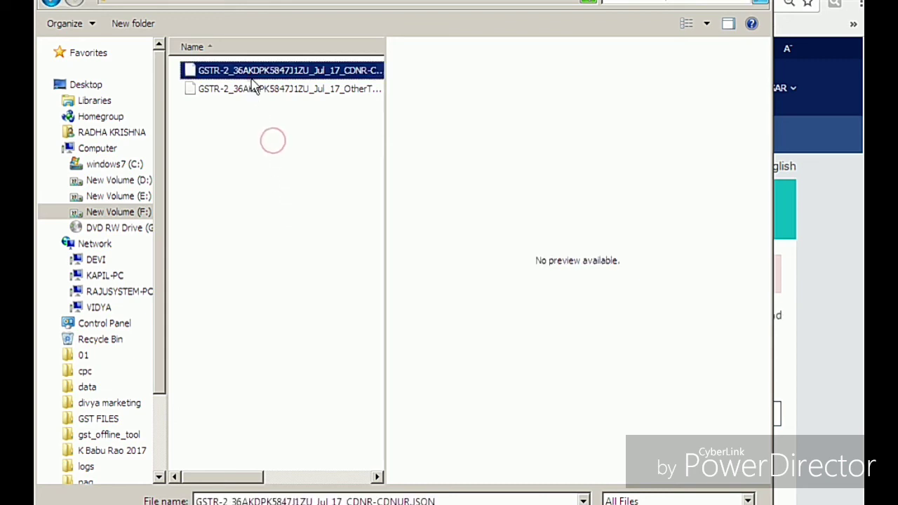
{"action": "left_click", "coordinate": [254, 88]}
{"action": "left_click", "coordinate": [263, 124]}
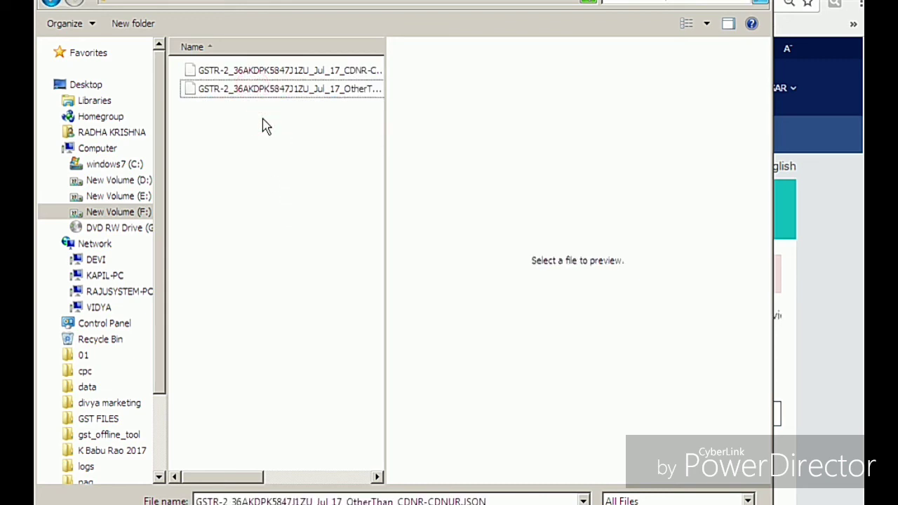
{"action": "left_click", "coordinate": [264, 124]}
{"action": "key", "text": "Up"}
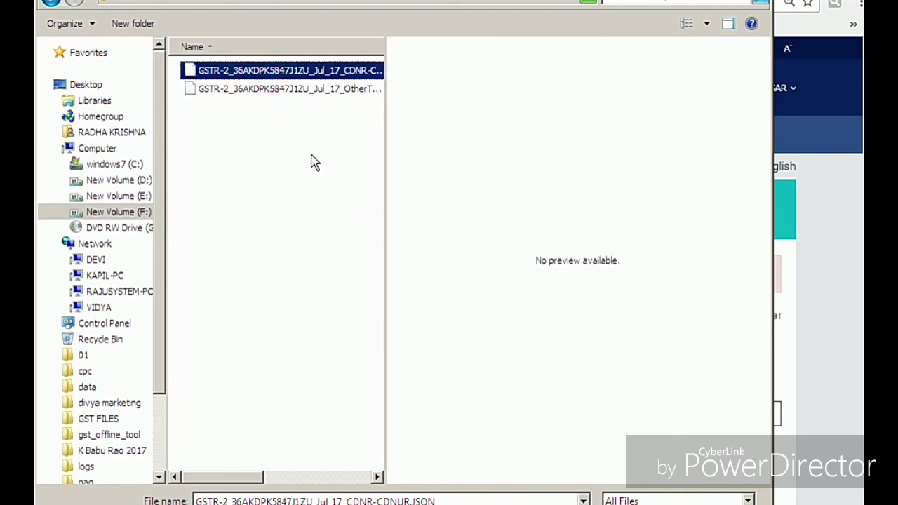
{"action": "left_click", "coordinate": [287, 89]}
{"action": "left_click", "coordinate": [291, 71]}
{"action": "key", "text": "Return"}
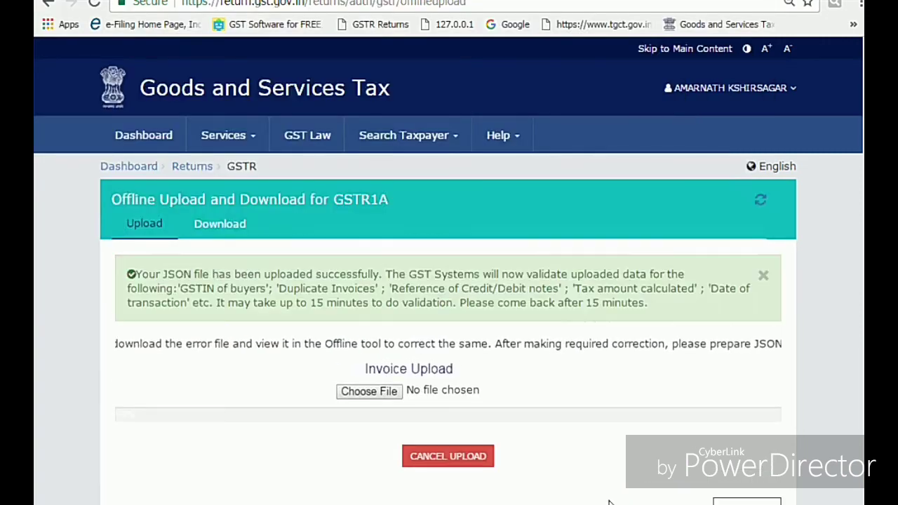
- Check the upload history, go back to the return dashboard and search for the July returns of financial year 2017-18
{"action": "scroll", "coordinate": [568, 407], "scroll_direction": "down", "scroll_amount": 3}
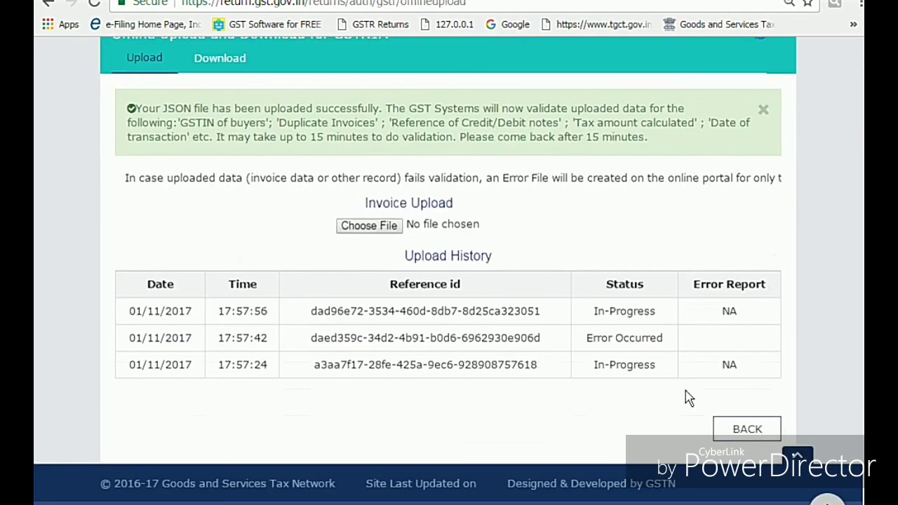
{"action": "left_click", "coordinate": [743, 431]}
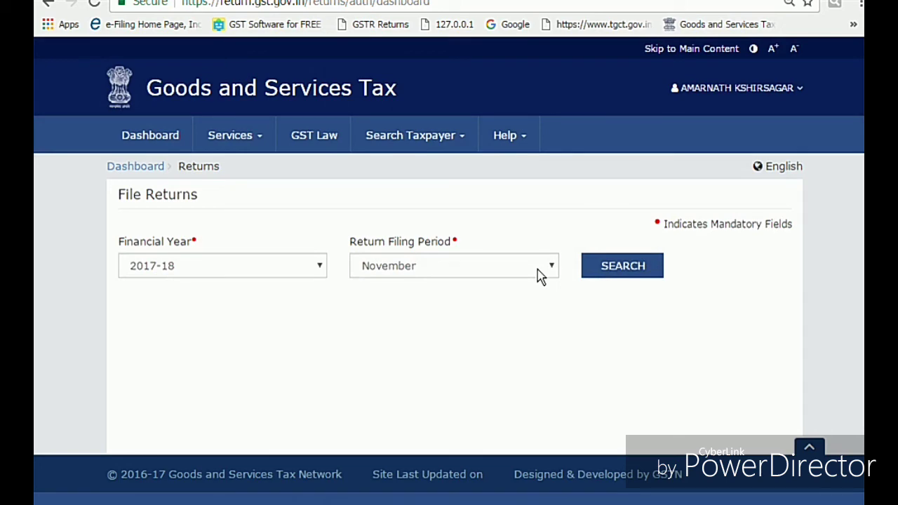
{"action": "left_click", "coordinate": [537, 270]}
{"action": "left_click", "coordinate": [603, 274]}
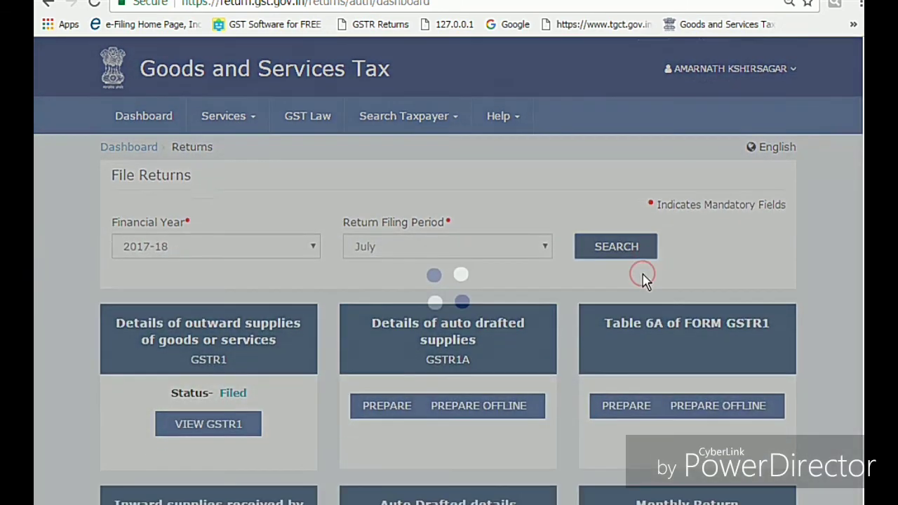
{"action": "scroll", "coordinate": [643, 280], "scroll_direction": "down", "scroll_amount": 2}
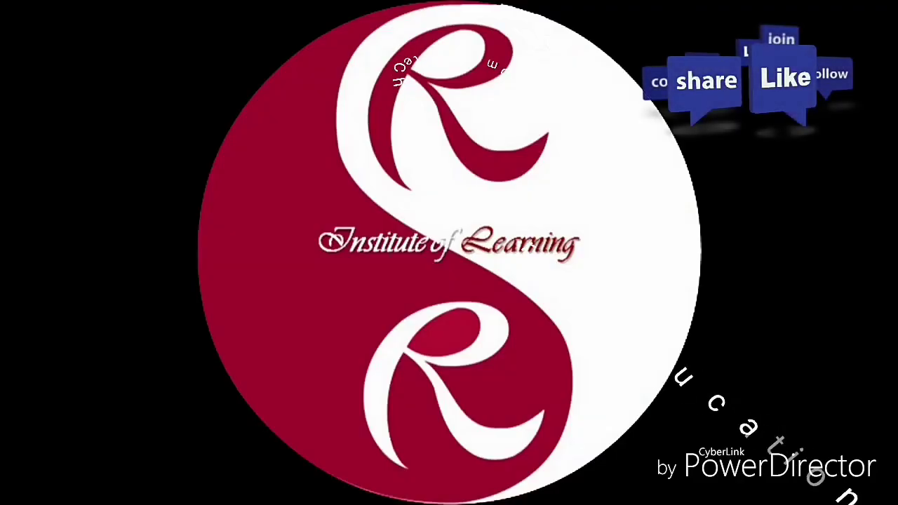